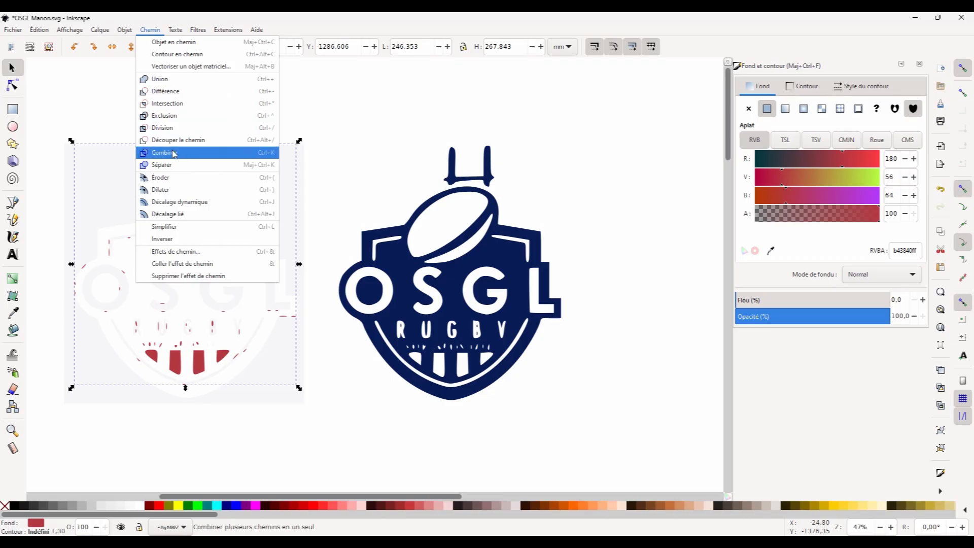
# Combine the red ball-stripe paths and move them onto the ball of the navy logo.
pyautogui.click(213, 228)
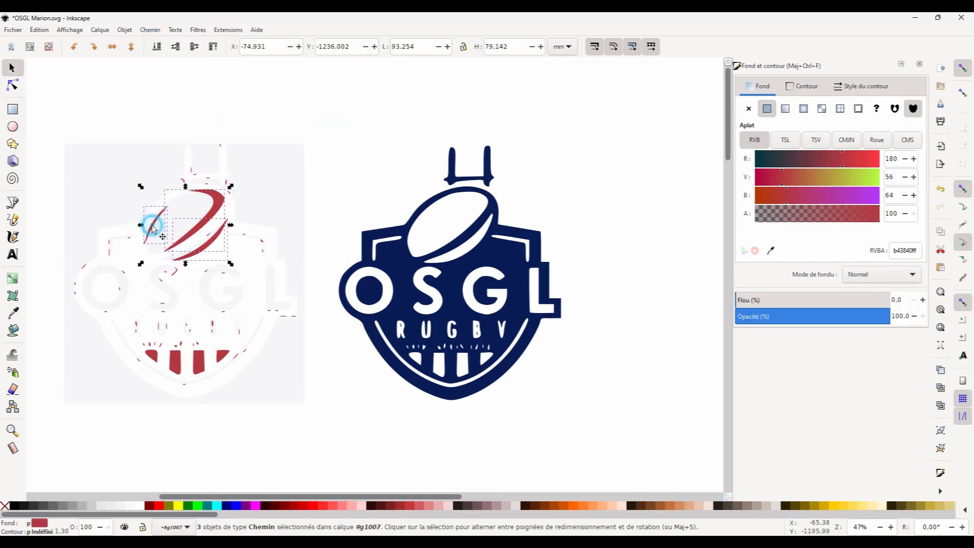
pyautogui.moveTo(220, 211); pyautogui.dragTo(486, 211)
pyautogui.rightClick(486, 211)
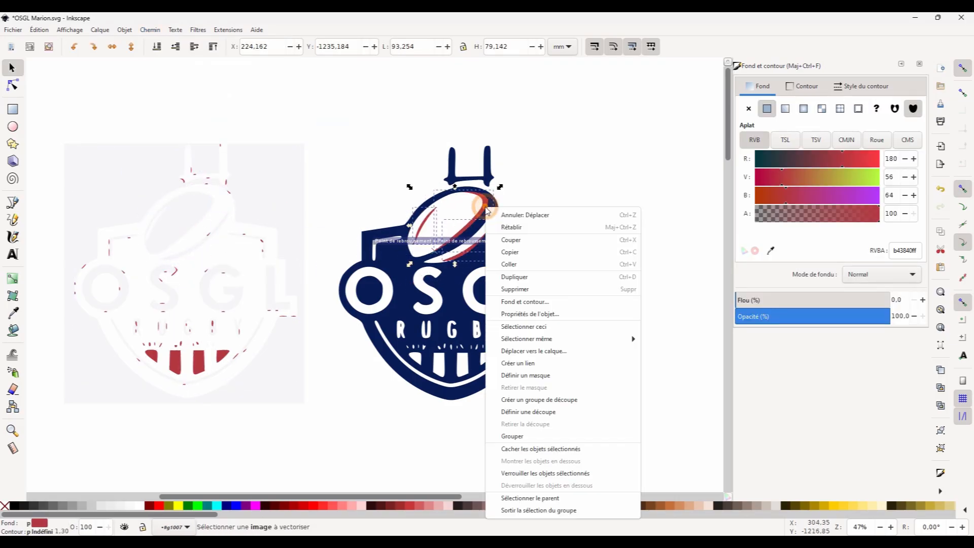
# Group the stripes and resize them proportionally to a width of 88 mm.
pyautogui.click(517, 434)
pyautogui.click(463, 46)
pyautogui.click(422, 45)
pyautogui.write('88')
pyautogui.press('Return')
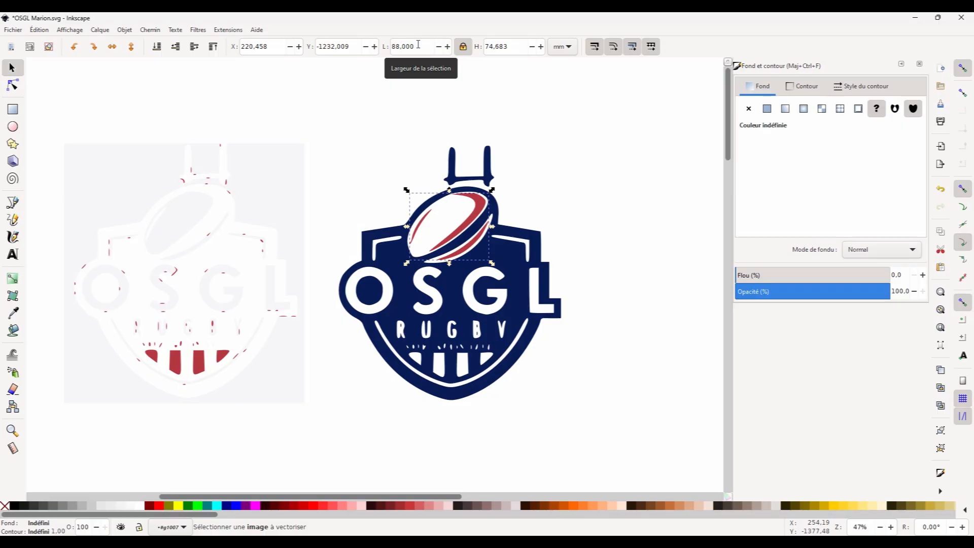
# Delete the leftover traced remnants on the left and move the logo toward the left.
pyautogui.click(621, 243)
pyautogui.moveTo(320, 111)
pyautogui.mouseDown()
pyautogui.moveTo(237, 422)
pyautogui.moveTo(46, 452)
pyautogui.mouseUp()
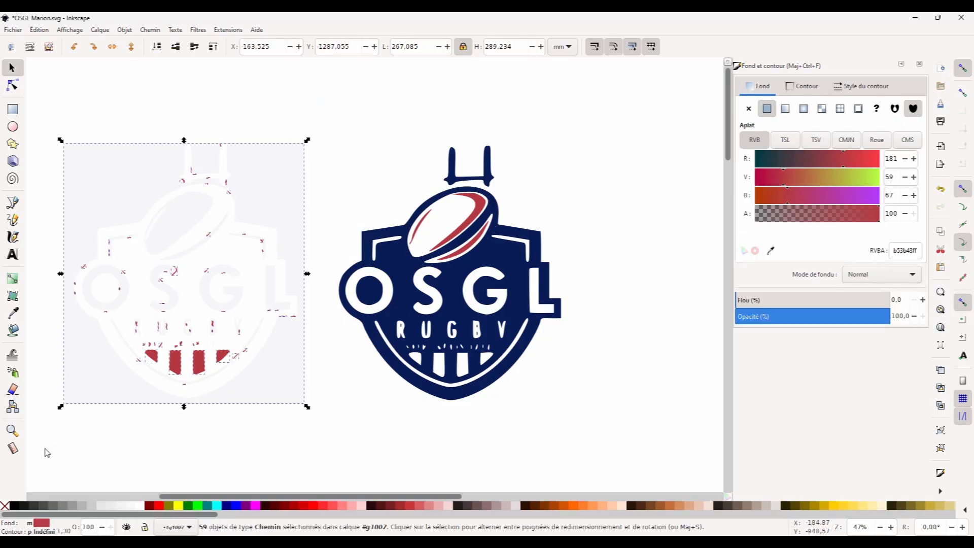
pyautogui.press('Delete')
pyautogui.moveTo(290, 100); pyautogui.dragTo(580, 434)
pyautogui.moveTo(520, 307); pyautogui.dragTo(455, 309)
# Delete the RUGBY lettering and the small marks beneath it inside the logo group.
pyautogui.scroll(1, 455, 311)
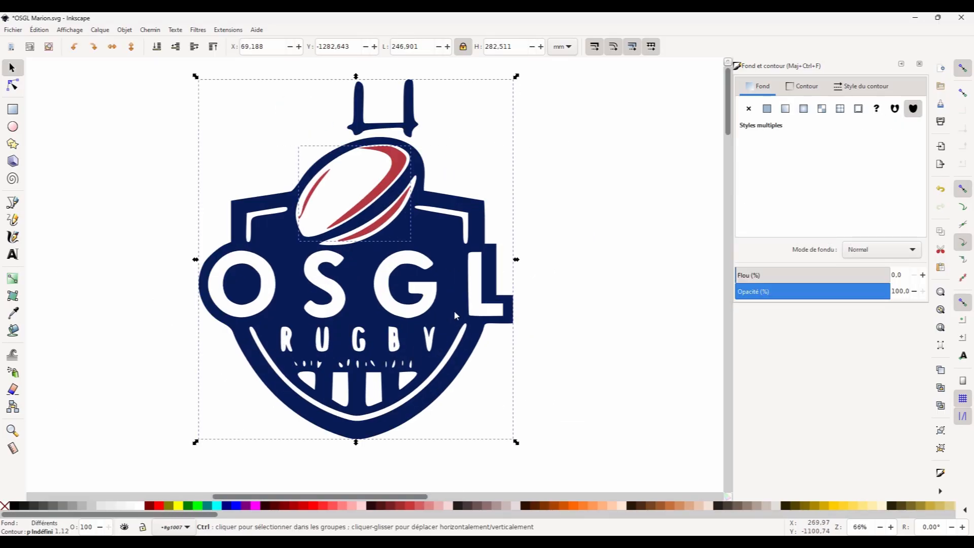
pyautogui.doubleClick(372, 350)
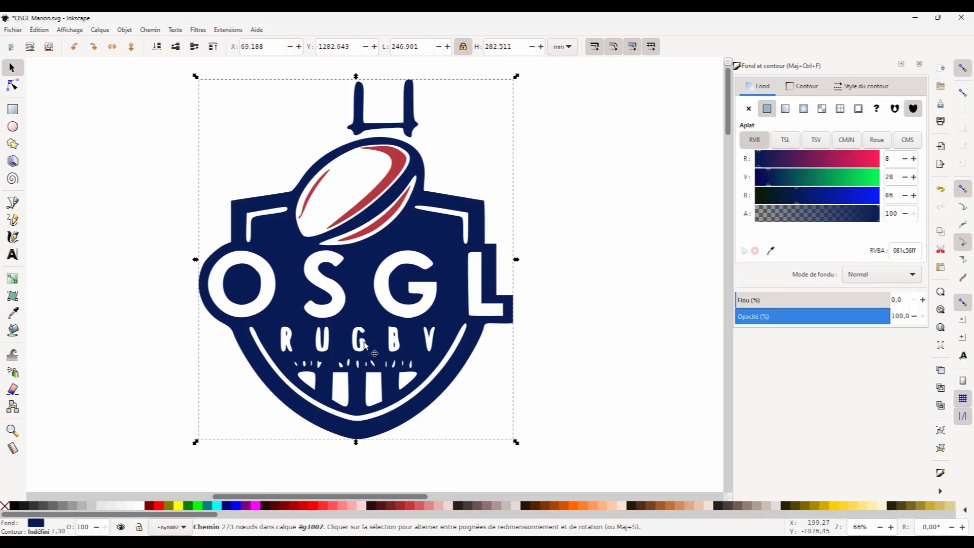
pyautogui.moveTo(275, 320); pyautogui.dragTo(446, 371)
pyautogui.press('Delete')
pyautogui.click(12, 68)
pyautogui.click(528, 265)
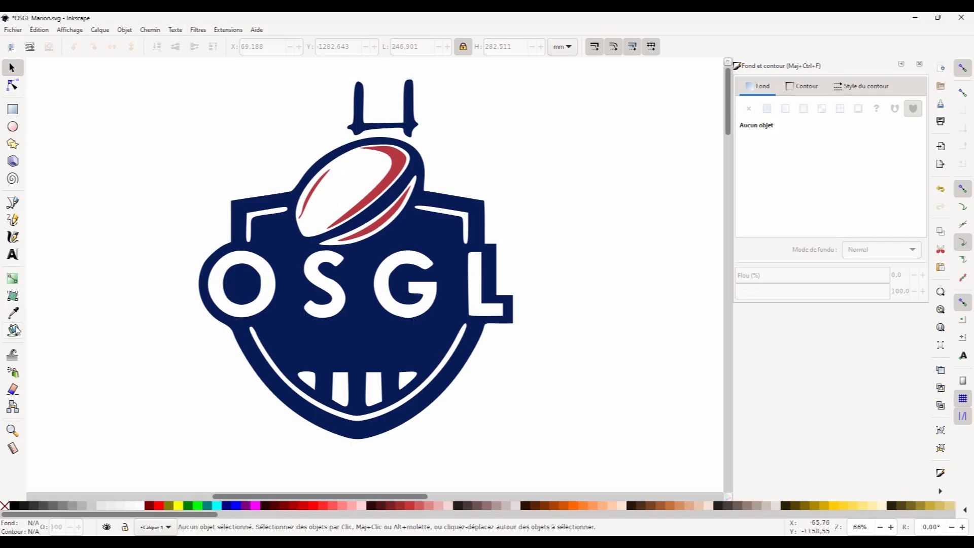
# Fill the logo and its goal posts with the Paint Bucket using a 15 mm grow offset.
pyautogui.click(12, 330)
pyautogui.click(260, 197)
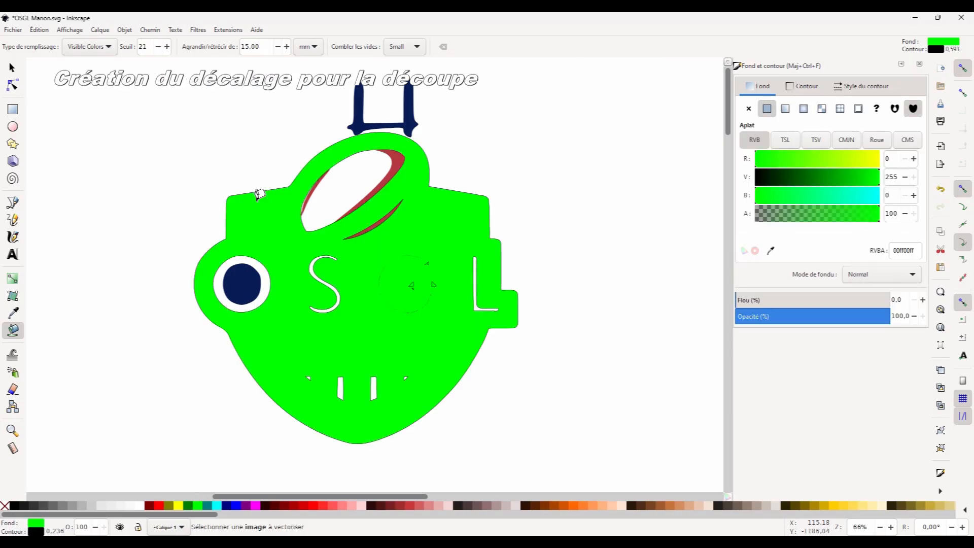
pyautogui.click(363, 112)
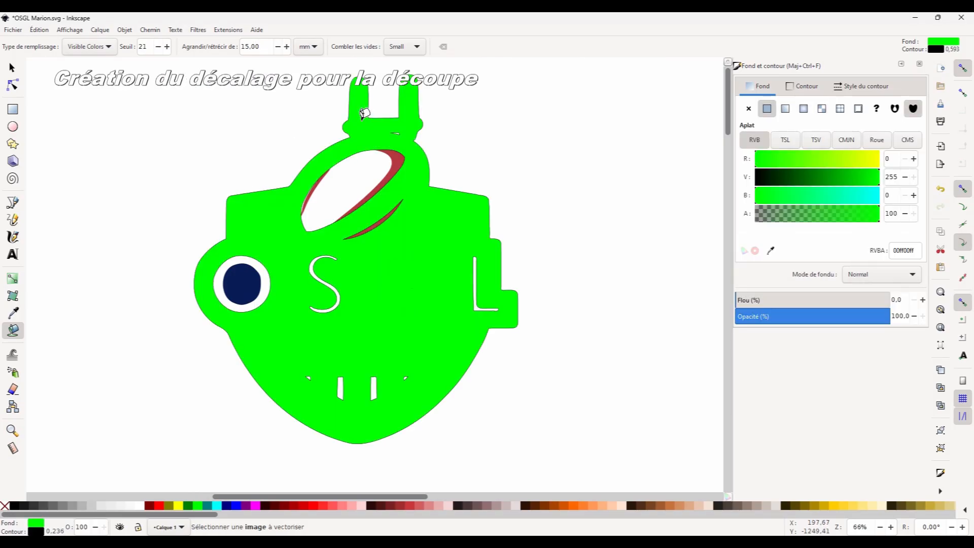
# Select the green offset fill and raise it to the top.
pyautogui.click(12, 68)
pyautogui.click(157, 46)
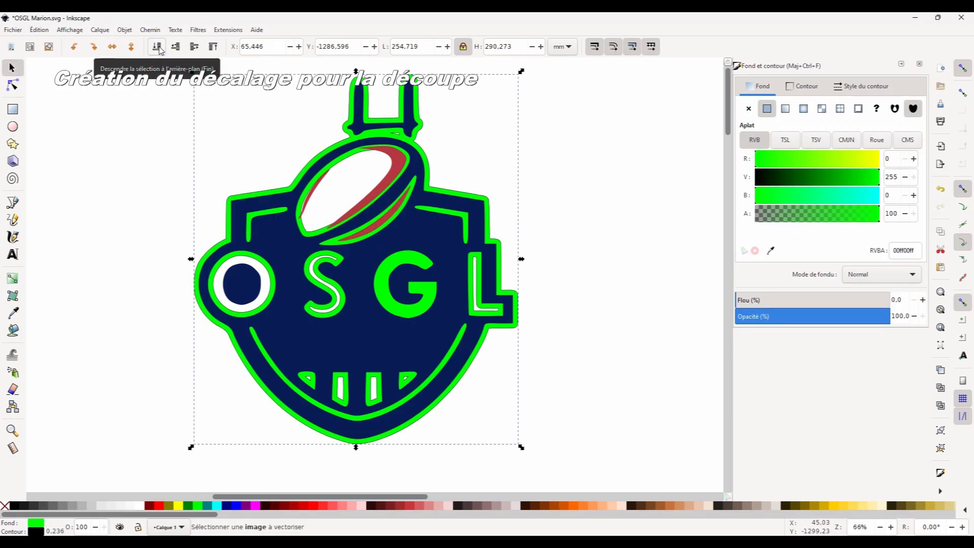
pyautogui.click(213, 47)
# Delete all inner subpath nodes of the green offset so only its outer outline remains.
pyautogui.press('n')
pyautogui.moveTo(411, 150); pyautogui.dragTo(318, 411)
pyautogui.press('Delete')
pyautogui.moveTo(498, 298); pyautogui.dragTo(477, 318)
pyautogui.press('Delete')
pyautogui.moveTo(437, 253); pyautogui.dragTo(405, 297)
pyautogui.press('Delete')
pyautogui.moveTo(368, 248); pyautogui.dragTo(301, 324)
pyautogui.press('Delete')
pyautogui.moveTo(328, 366); pyautogui.dragTo(307, 387)
pyautogui.press('Delete')
pyautogui.moveTo(282, 255); pyautogui.dragTo(211, 321)
pyautogui.press('Delete')
pyautogui.moveTo(288, 190); pyautogui.dragTo(341, 257)
pyautogui.press('Delete')
pyautogui.moveTo(379, 128); pyautogui.dragTo(409, 146)
pyautogui.press('Delete')
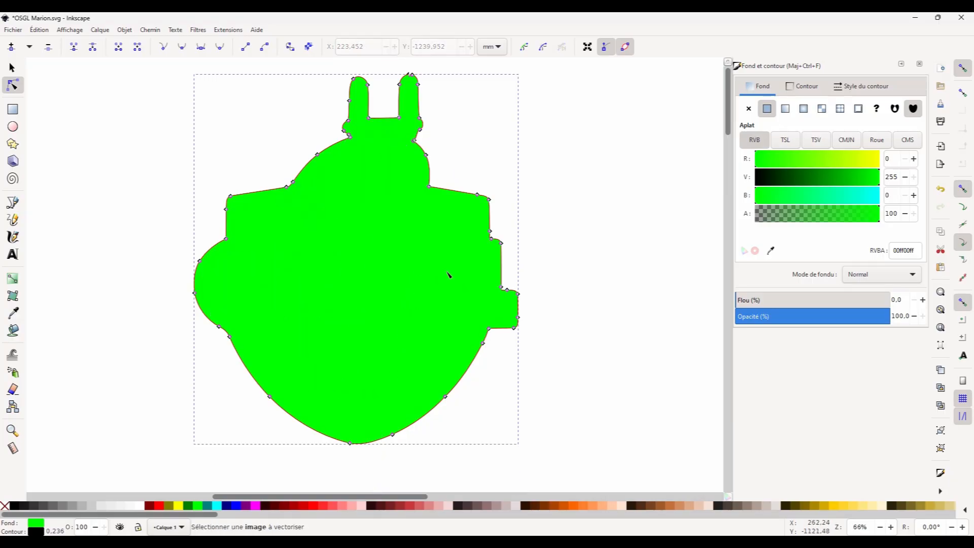
# Give the offset shape a blue fill without stroke and send it behind the logo.
pyautogui.rightClick(14, 506)
pyautogui.click(71, 461)
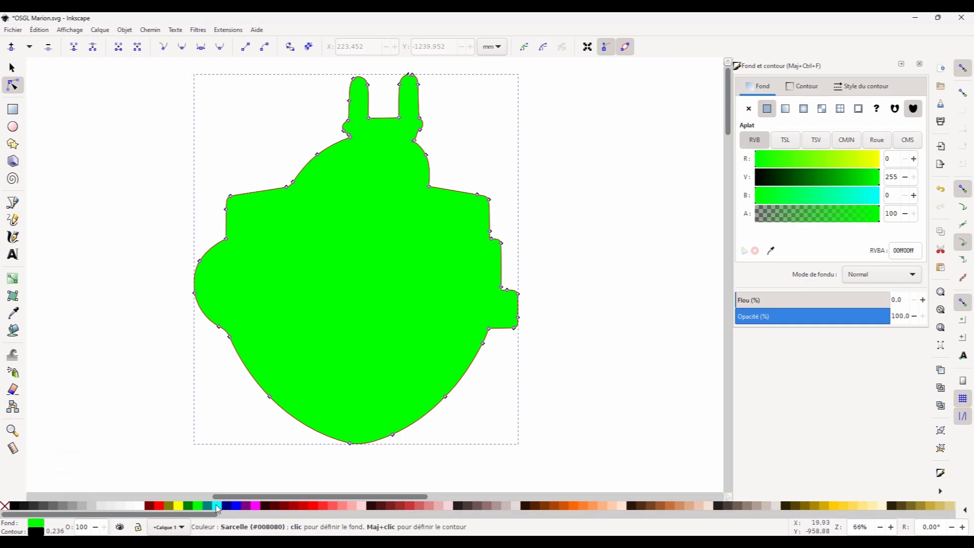
pyautogui.click(235, 505)
pyautogui.press('s')
pyautogui.press('End')
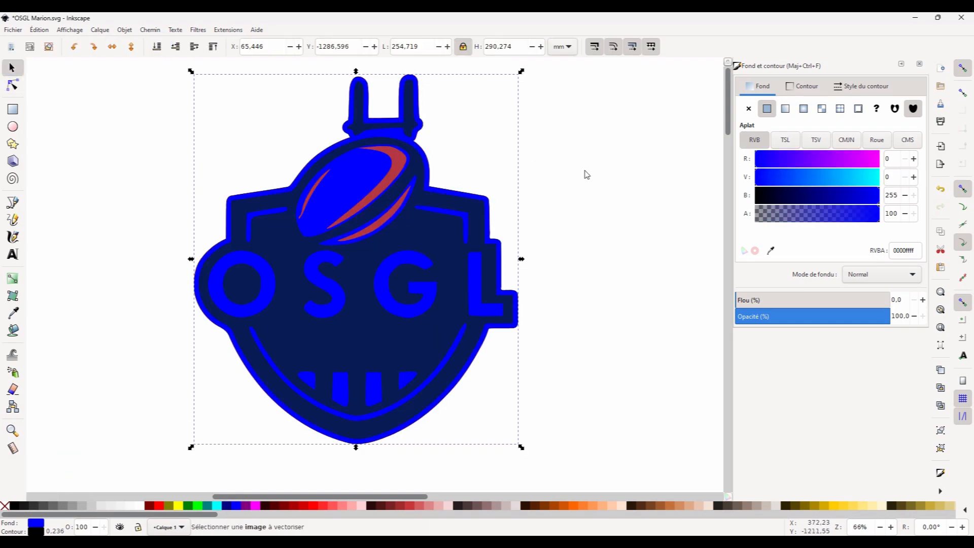
# Give the logo group a green 0.100 mm stroke and a dark orange fill.
pyautogui.click(493, 253)
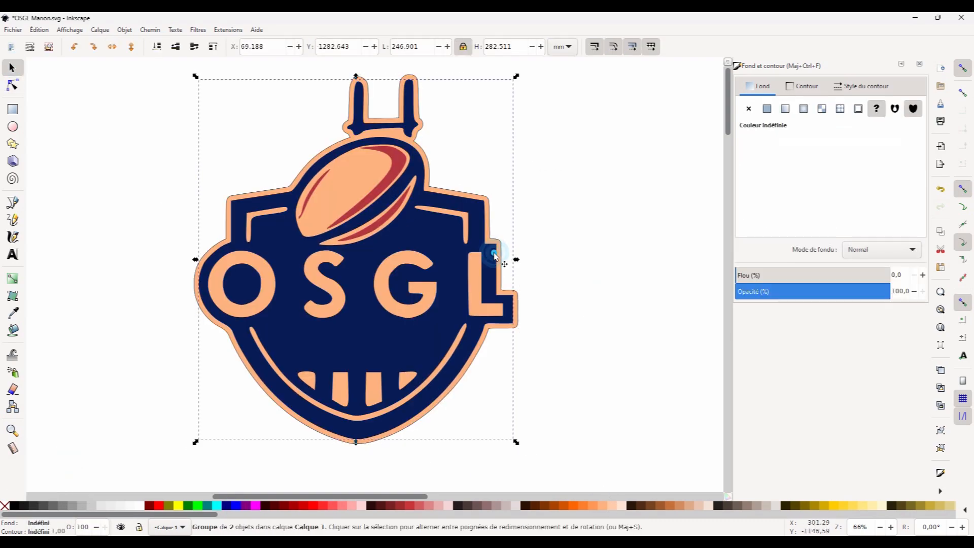
pyautogui.rightClick(198, 505)
pyautogui.click(244, 460)
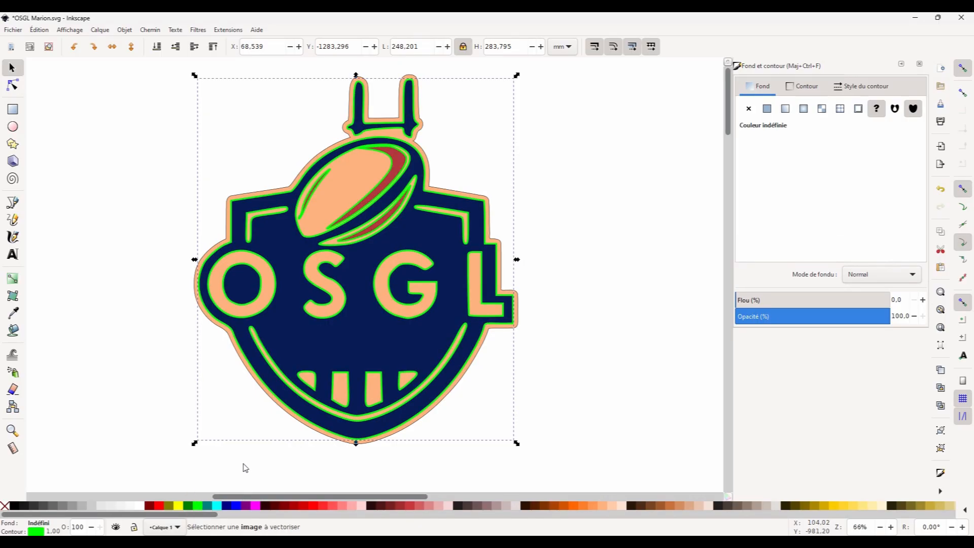
pyautogui.click(875, 85)
pyautogui.click(816, 108)
pyautogui.click(816, 108)
pyautogui.click(816, 108)
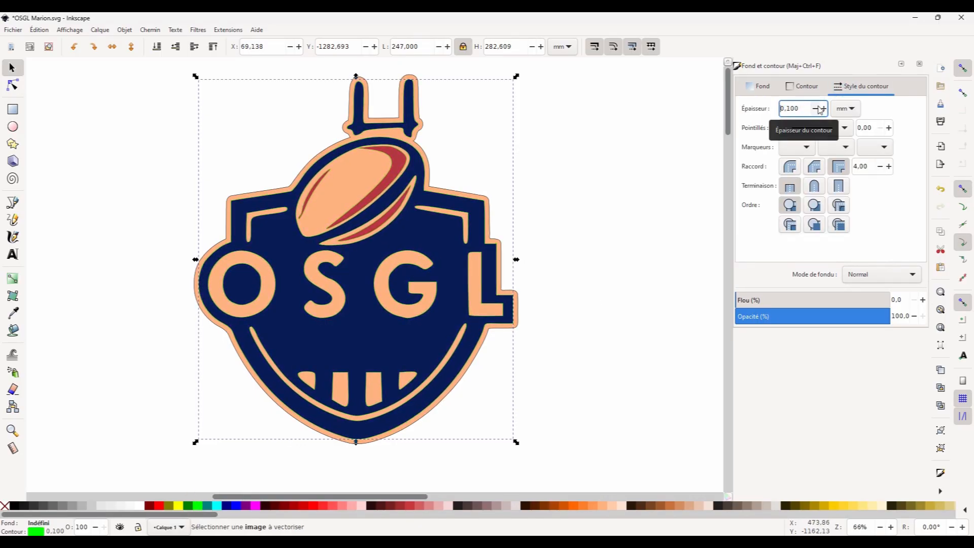
pyautogui.click(566, 506)
pyautogui.click(555, 506)
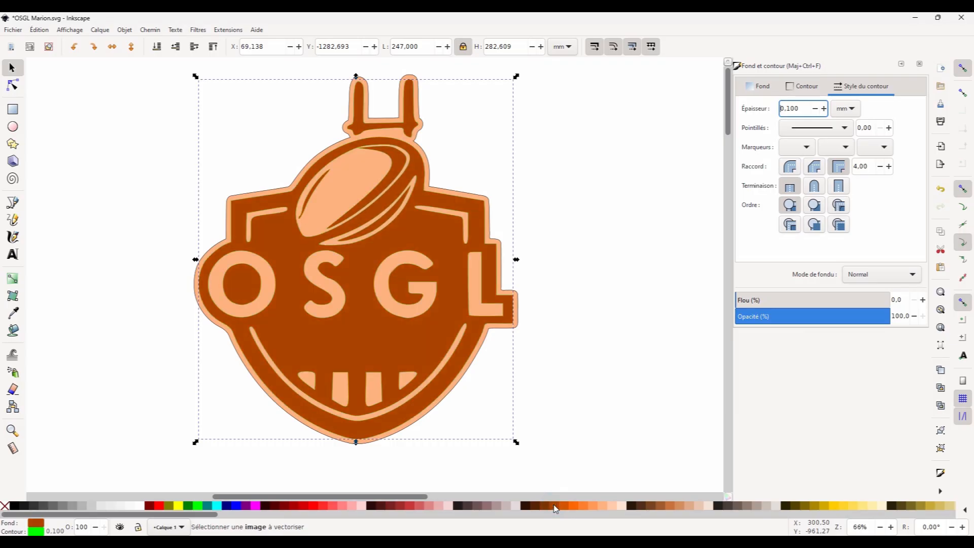
# Recolor the ball's stripes dark brown.
pyautogui.doubleClick(393, 159)
pyautogui.rightClick(242, 506)
pyautogui.click(289, 460)
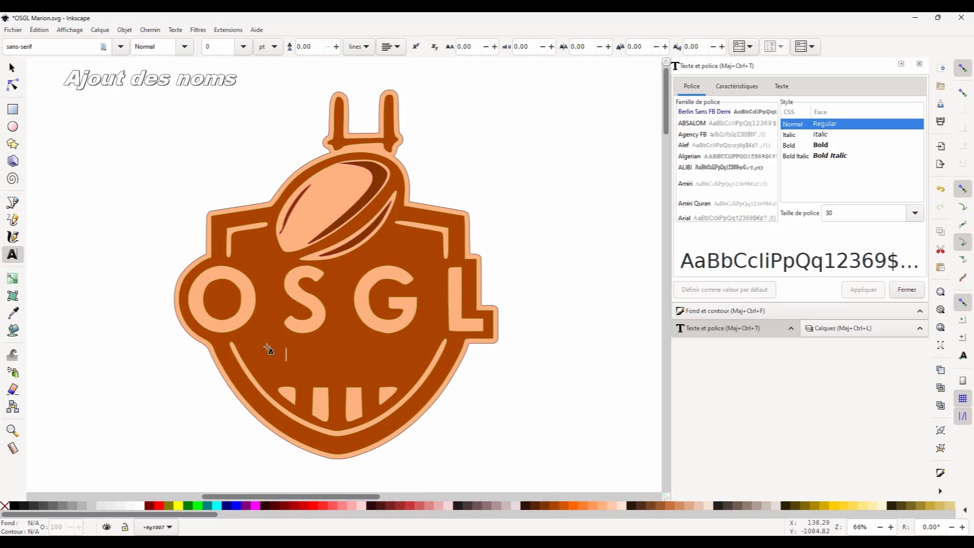
# Create a text frame below the OSGL letters and type FEMININES.
pyautogui.moveTo(261, 337); pyautogui.dragTo(412, 376)
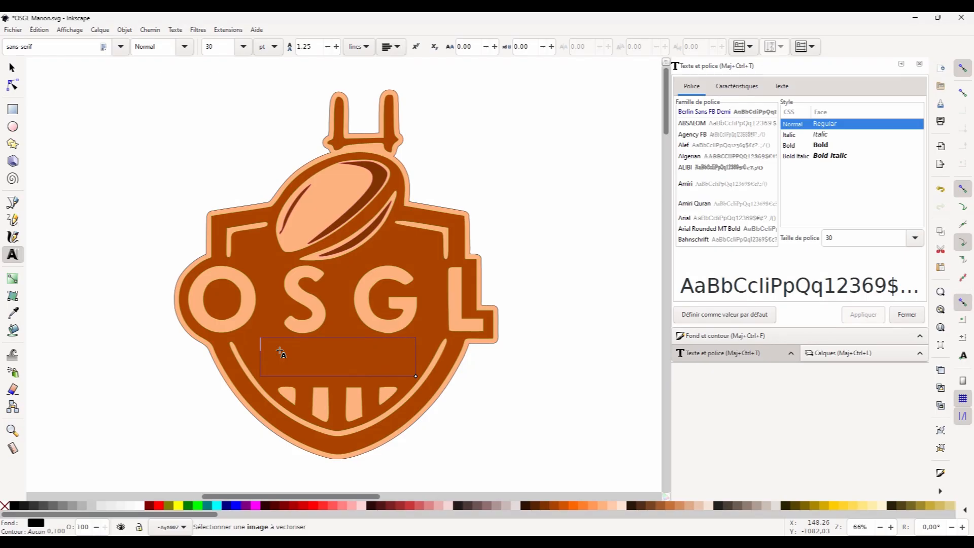
pyautogui.write('FEMININES')
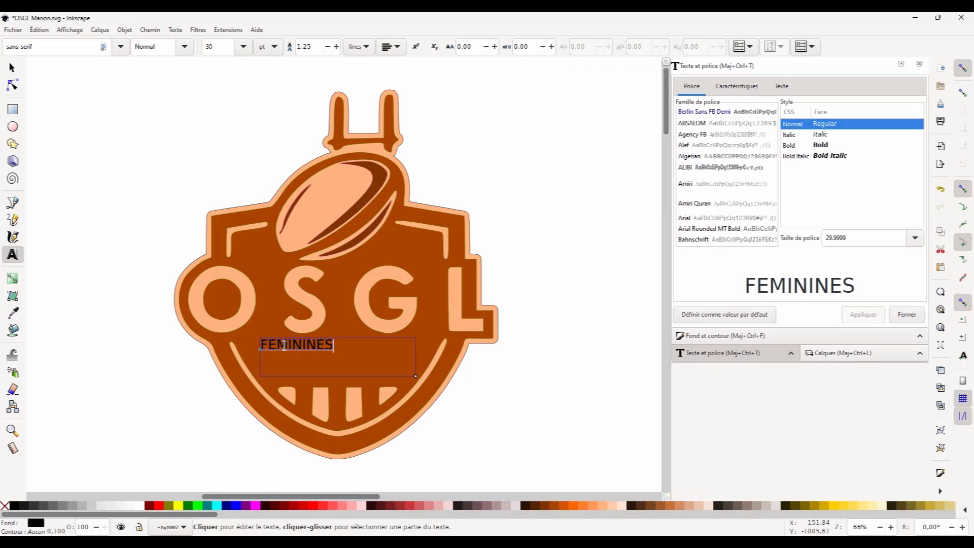
# Set the FEMININES text's font to Berlin Sans FB Demi.
pyautogui.doubleClick(284, 345)
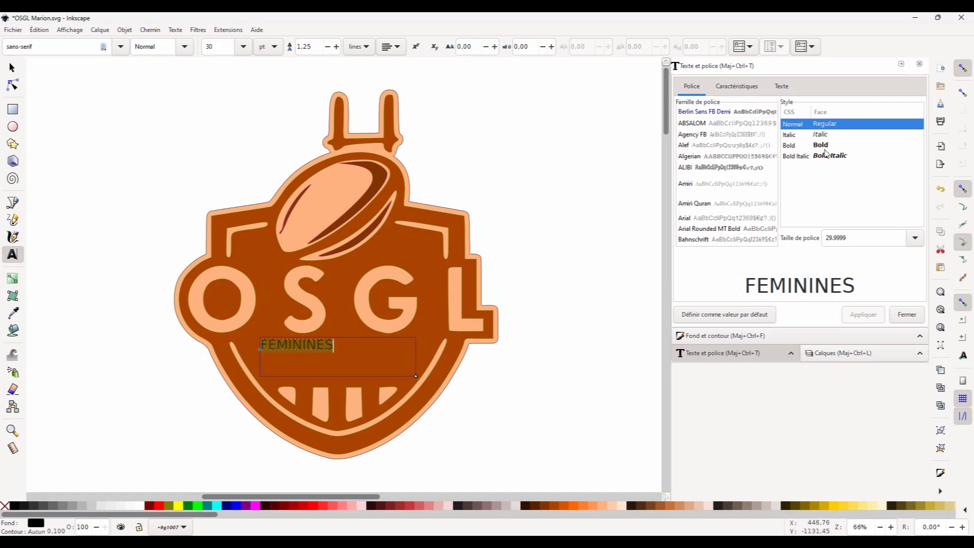
pyautogui.click(747, 113)
pyautogui.click(871, 314)
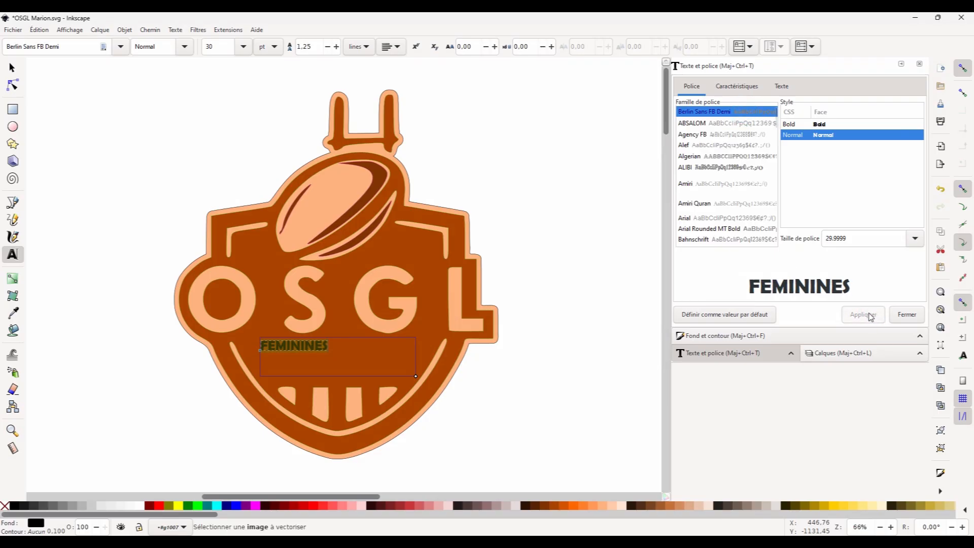
# Set the font size to 40.
pyautogui.click(914, 241)
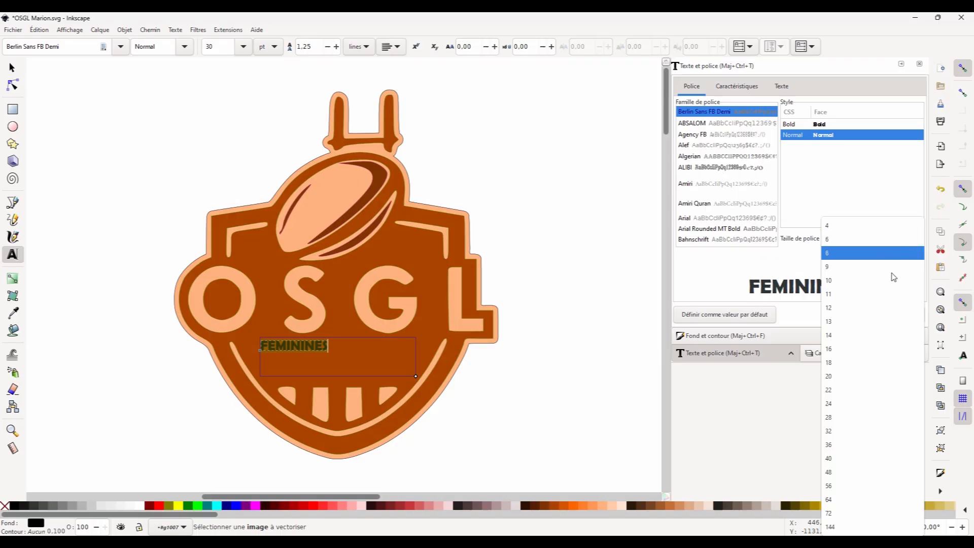
pyautogui.click(839, 458)
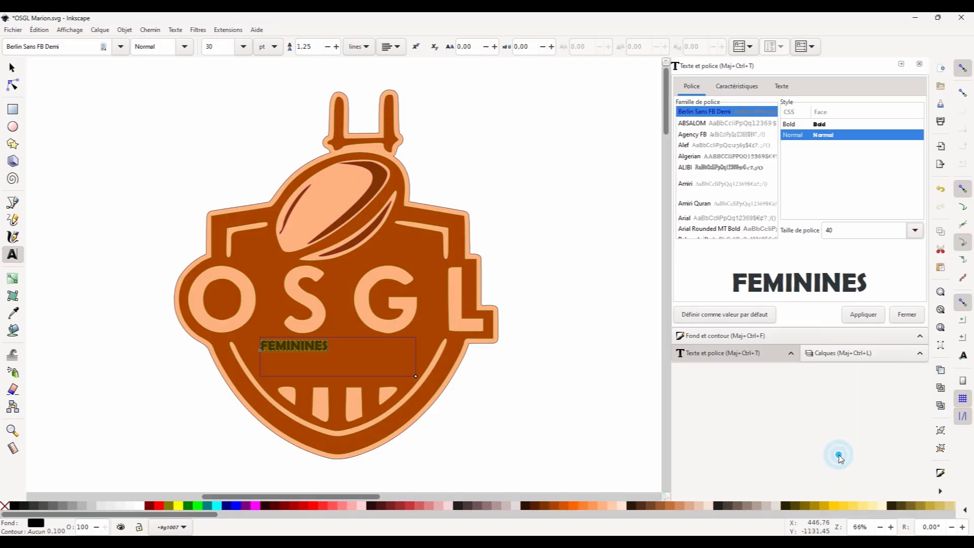
pyautogui.click(859, 315)
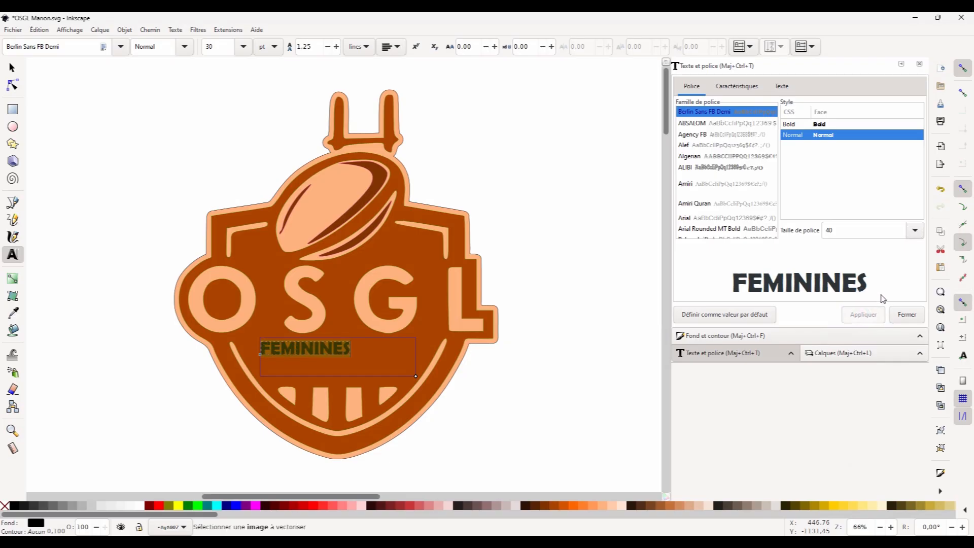
# Set the font size to 64.
pyautogui.click(914, 233)
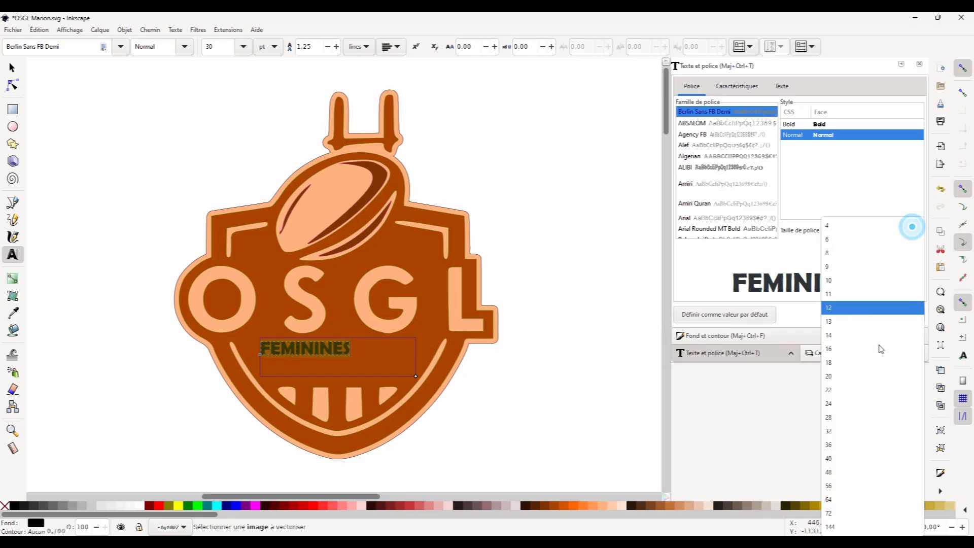
pyautogui.click(839, 505)
pyautogui.click(862, 314)
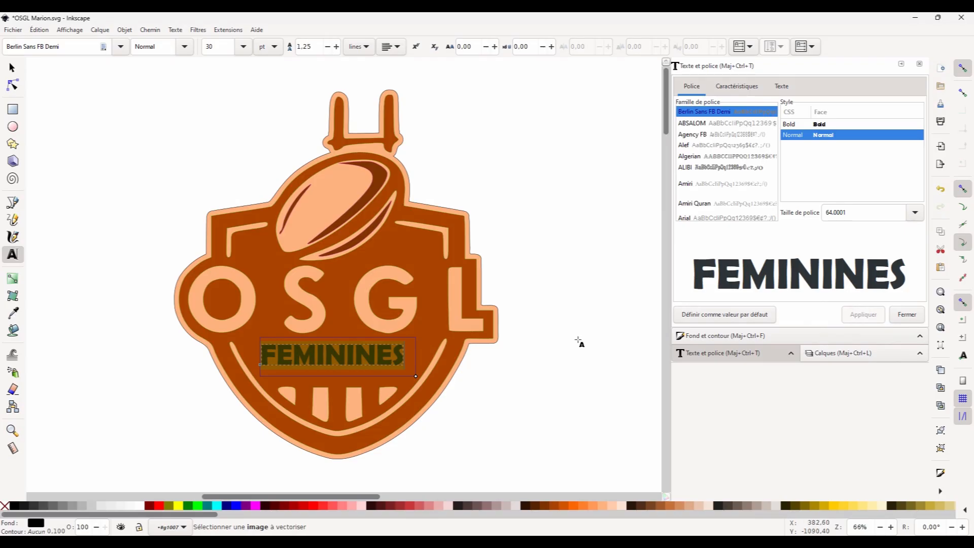
# Reposition the FEMININES text slightly left and scale it to about 132 mm wide.
pyautogui.click(579, 342)
pyautogui.click(11, 67)
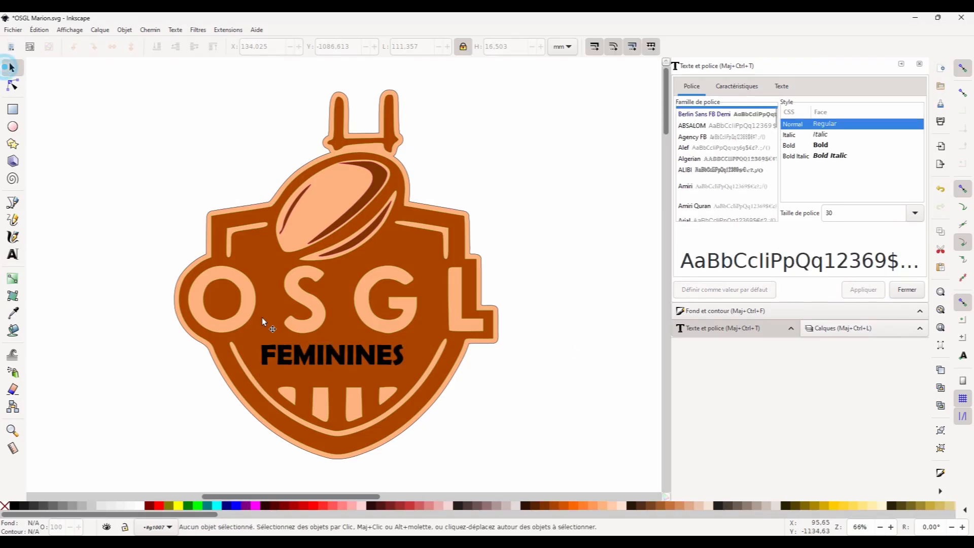
pyautogui.click(317, 353)
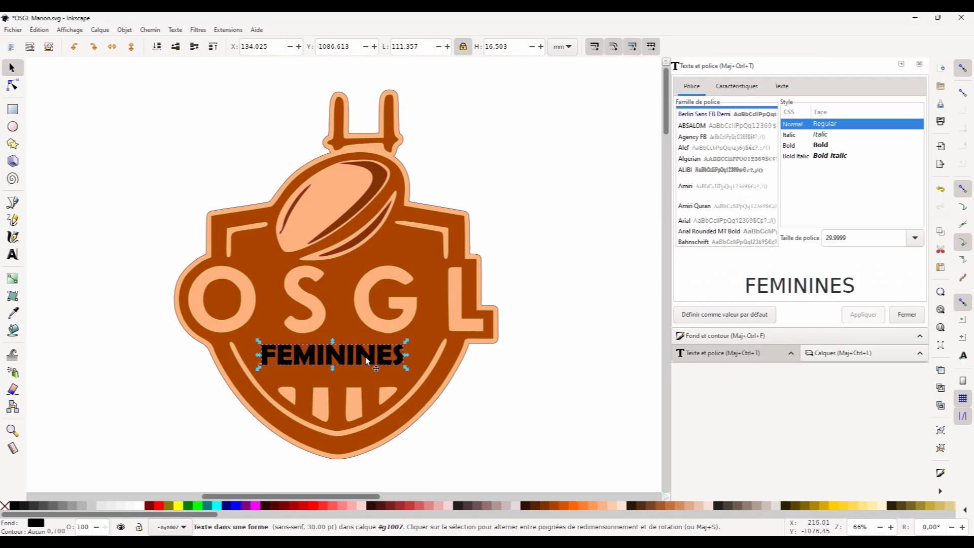
pyautogui.press('Right')
pyautogui.press('Right')
pyautogui.press('Down')
pyautogui.press('Left')
pyautogui.press('Left')
pyautogui.press('Left')
pyautogui.press('Left')
pyautogui.press('Left')
pyautogui.press('Left')
pyautogui.press('Left')
pyautogui.press('Left')
pyautogui.press('Left')
pyautogui.press('Left')
pyautogui.press('Left')
pyautogui.press('Left')
pyautogui.press('Left')
pyautogui.press('Left')
pyautogui.press('Left')
pyautogui.press('Left')
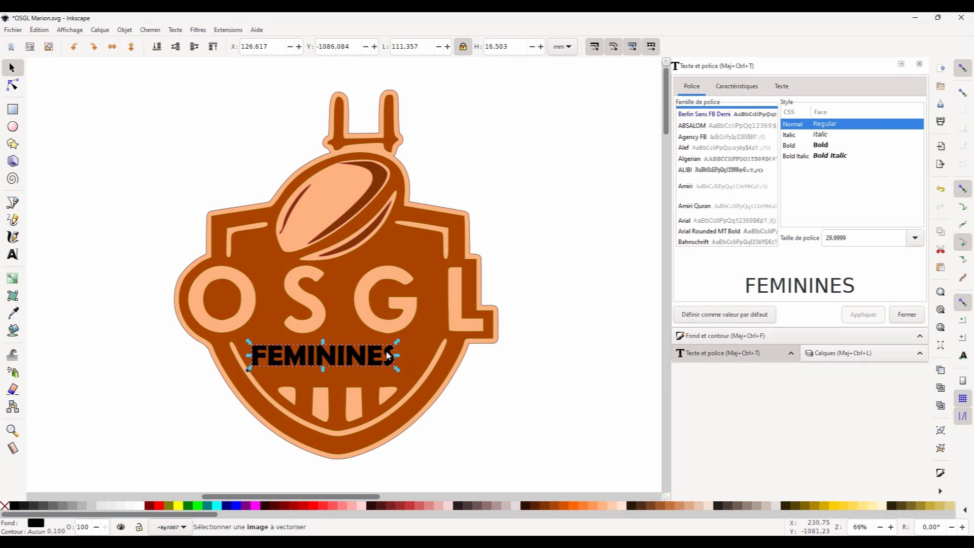
pyautogui.moveTo(397, 369); pyautogui.dragTo(426, 383)
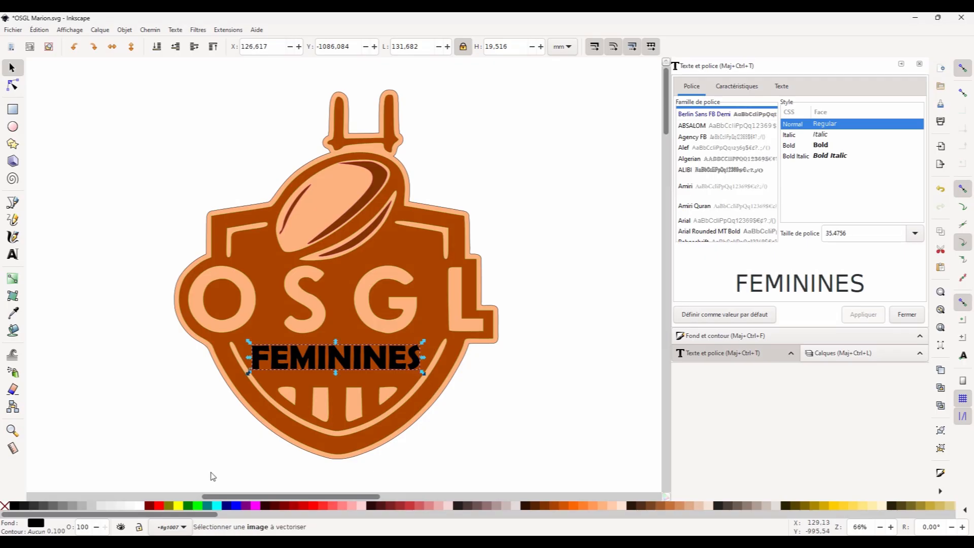
# Fill the text peach #FF9955 with no stroke and nudge it slightly up and right.
pyautogui.rightClick(14, 505)
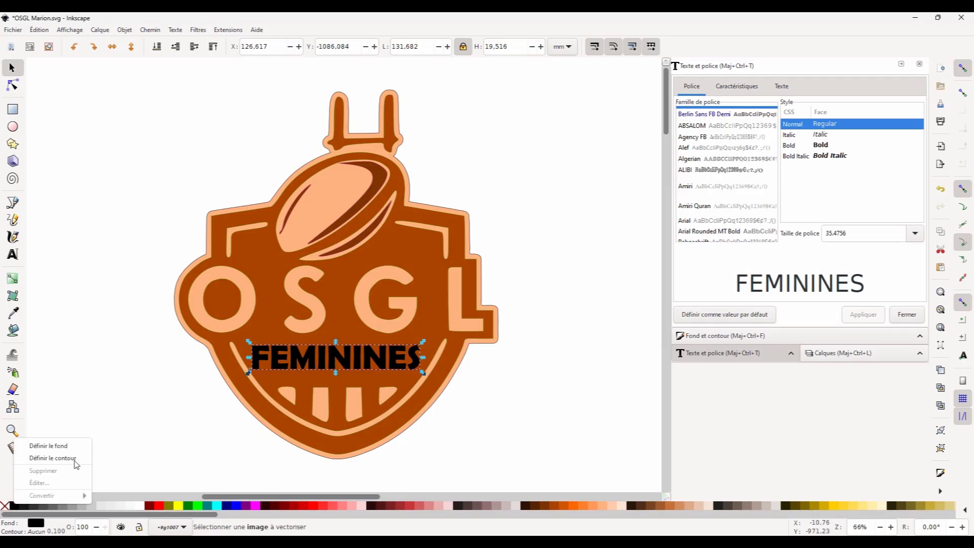
pyautogui.click(75, 461)
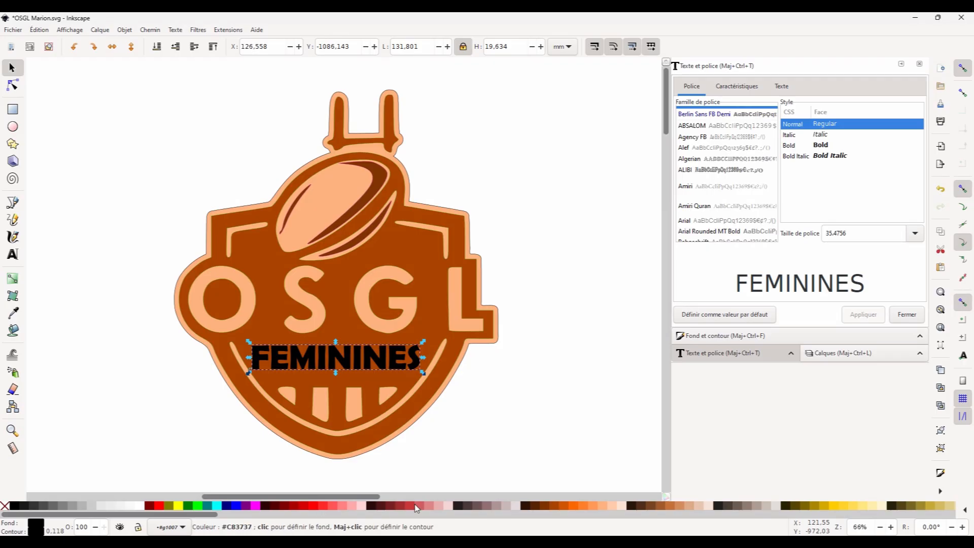
pyautogui.click(600, 506)
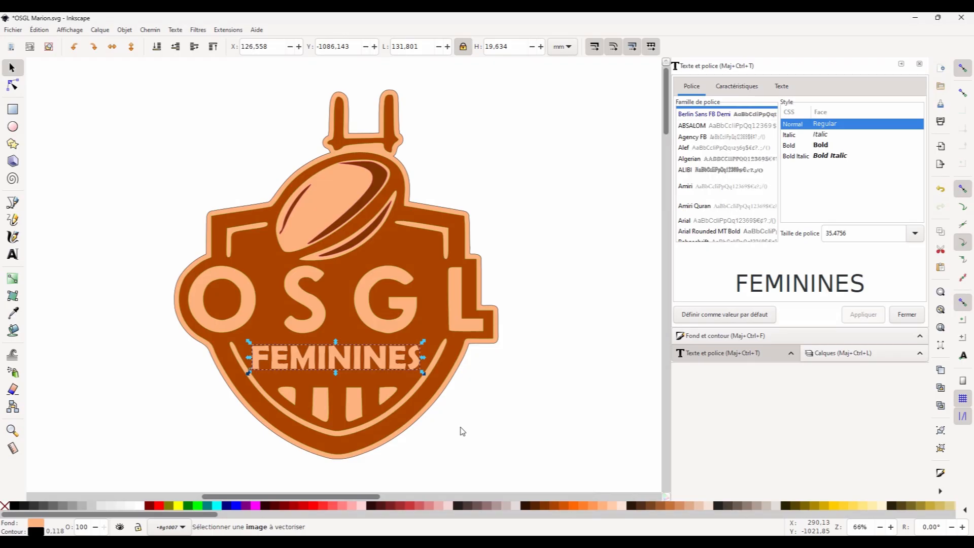
pyautogui.press('Right')
pyautogui.press('Up')
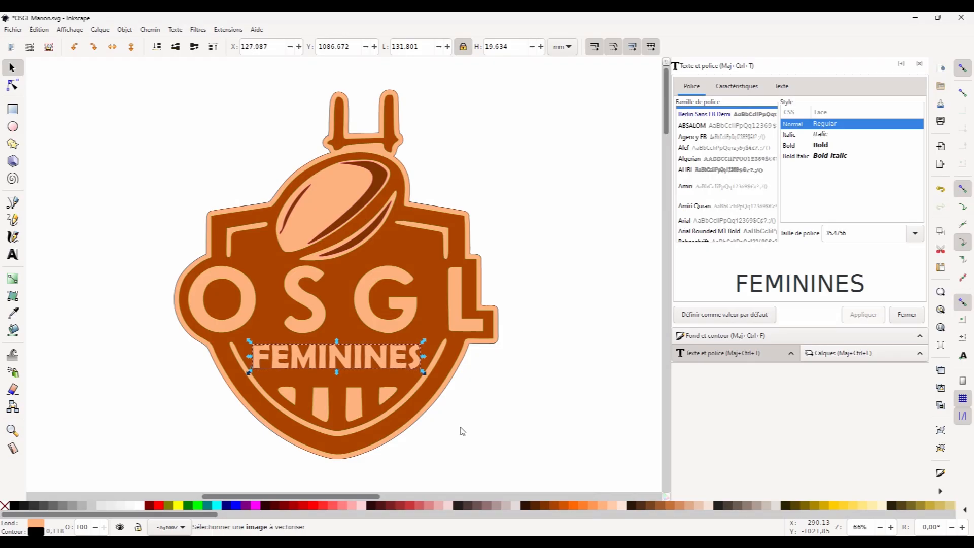
# Switch to the laser software and import the OSGL Marion pour laser.dxf file.
pyautogui.click(452, 427)
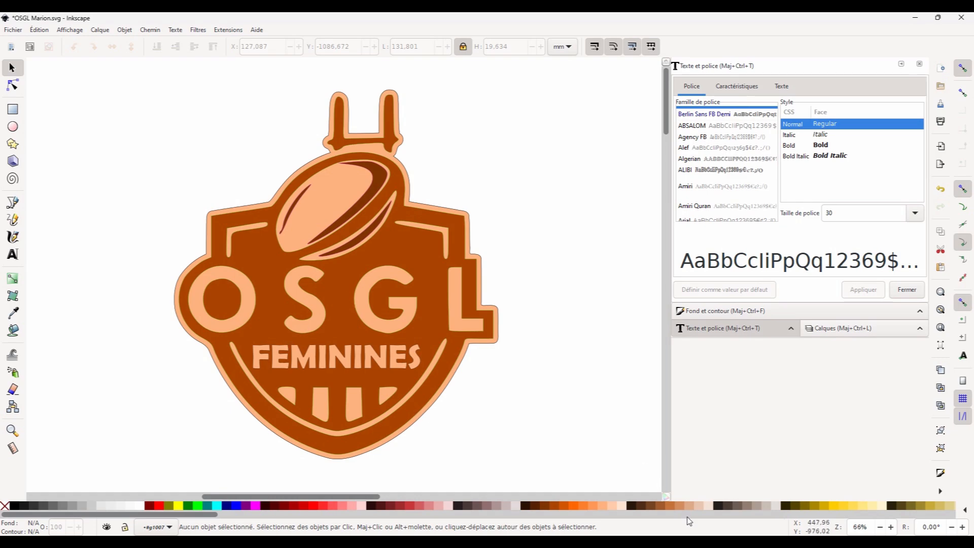
pyautogui.moveTo(745, 541)
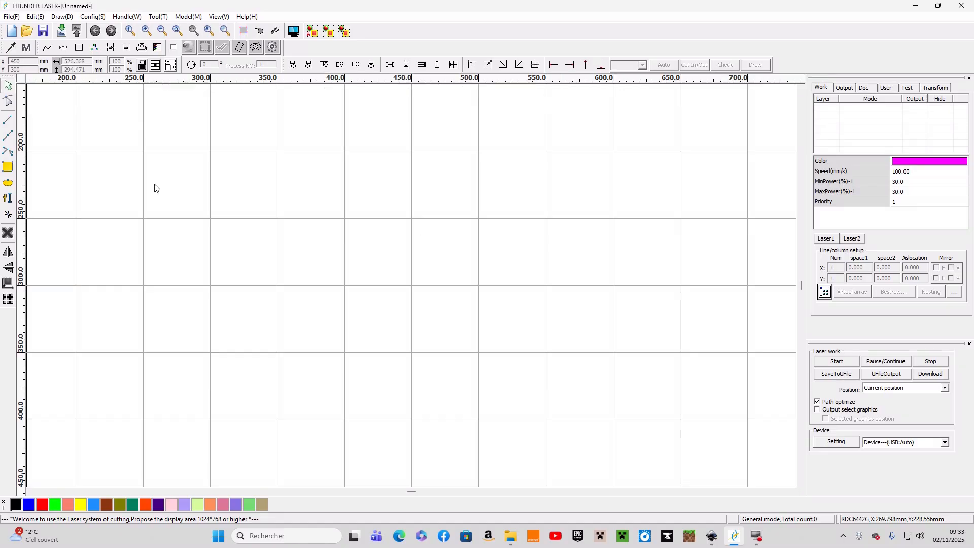
pyautogui.click(11, 16)
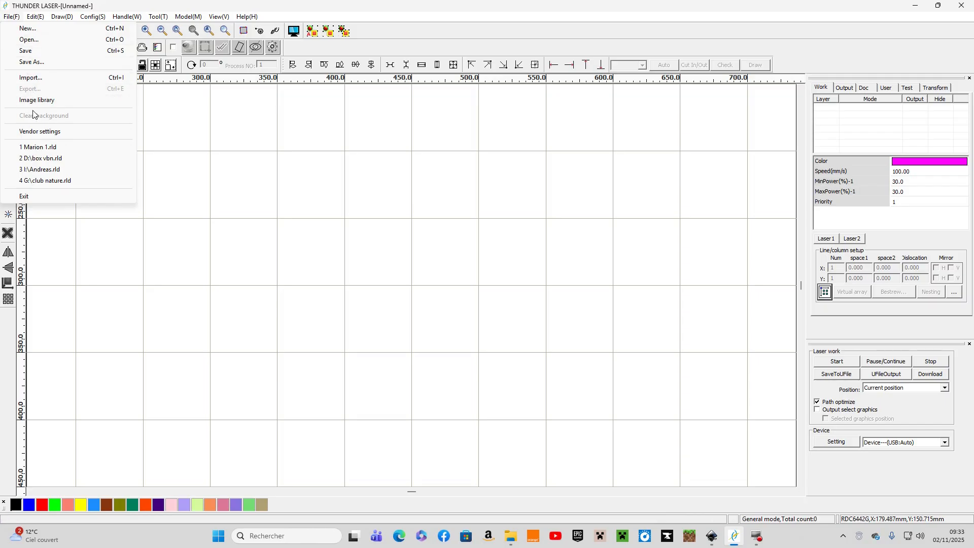
pyautogui.click(31, 78)
pyautogui.click(396, 204)
pyautogui.click(722, 372)
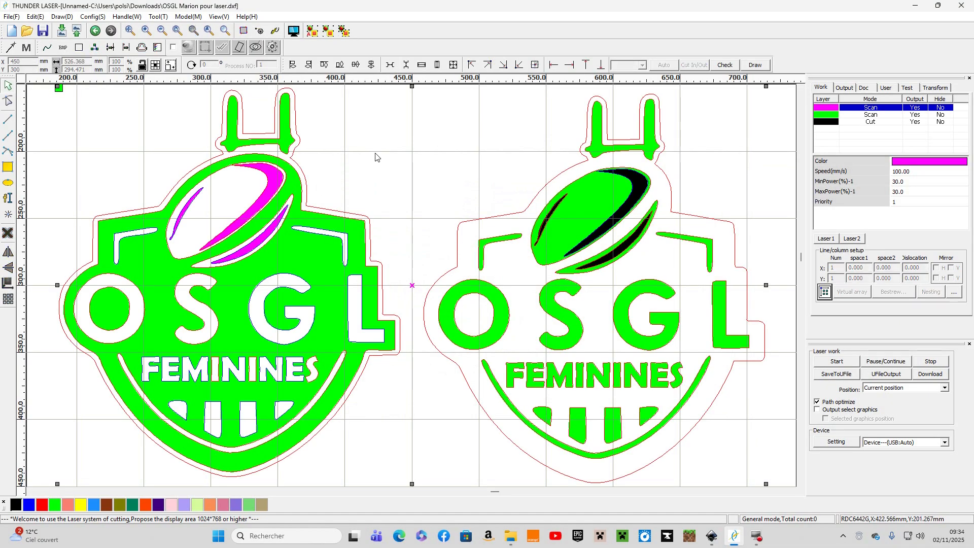
# Select the left logo and hide then show the pink and green scan layers to check their content.
pyautogui.click(375, 153)
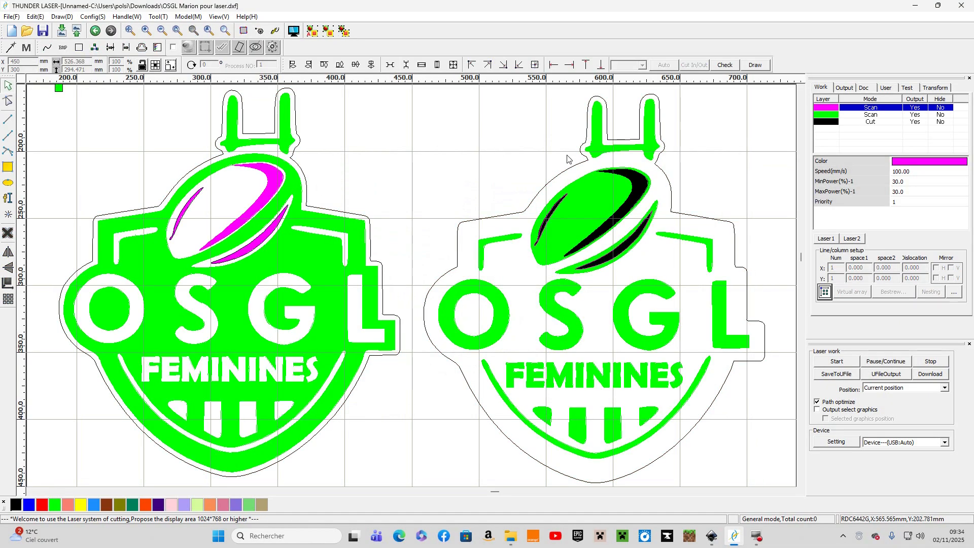
pyautogui.click(320, 211)
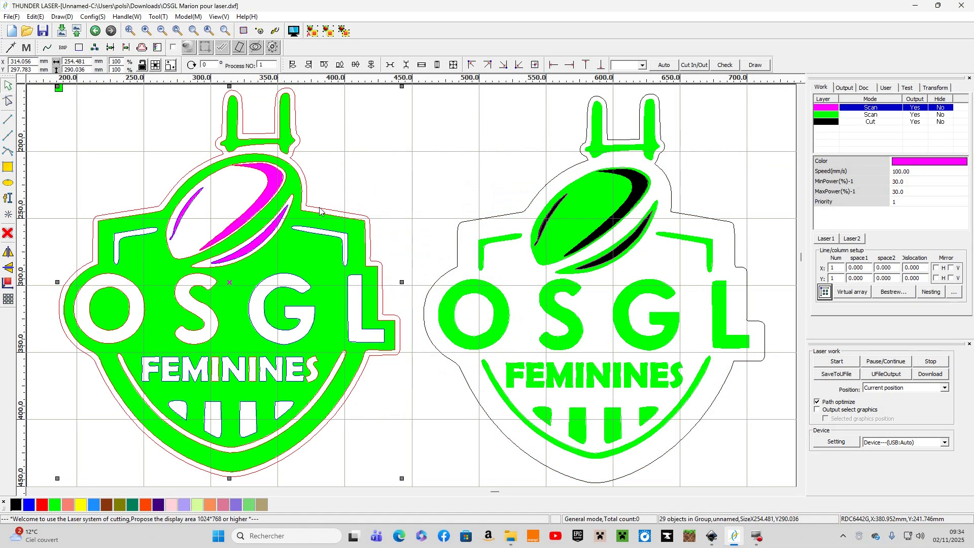
pyautogui.click(943, 115)
pyautogui.click(943, 108)
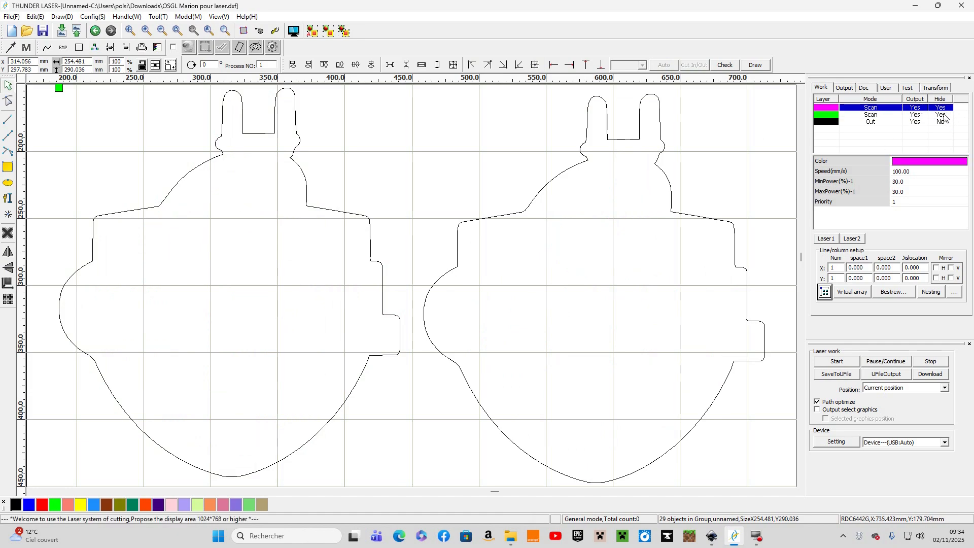
pyautogui.click(943, 115)
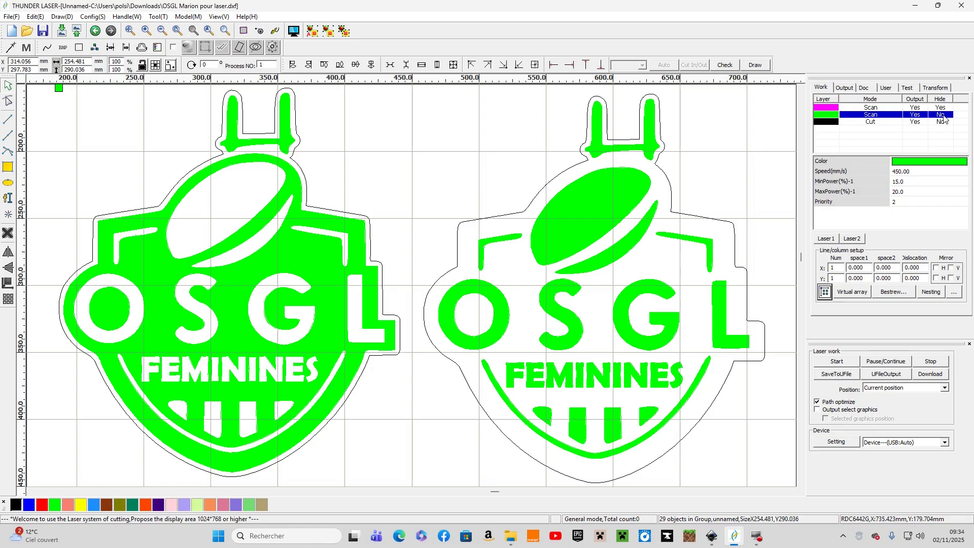
pyautogui.click(942, 107)
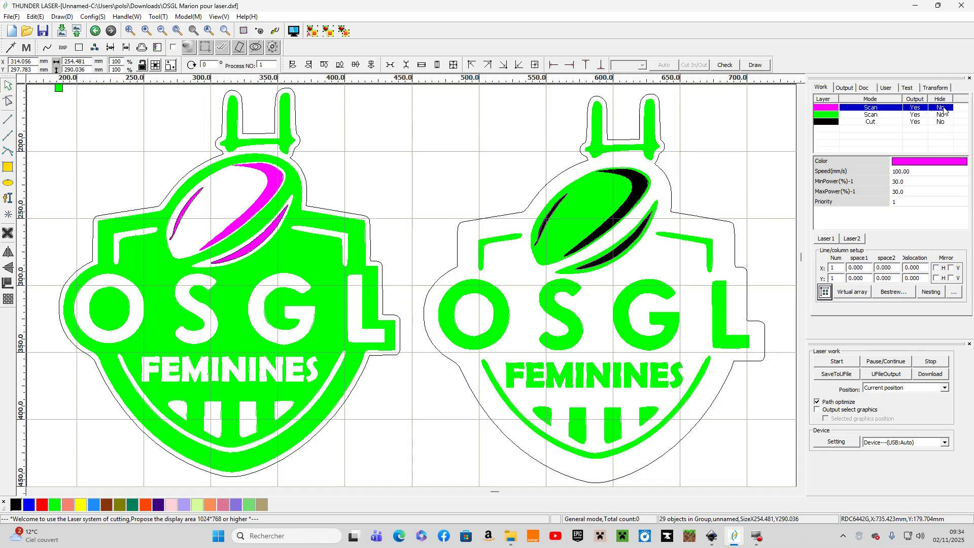
# Ungroup the right-hand logo and select its black ball stripe to inspect it.
pyautogui.click(647, 186)
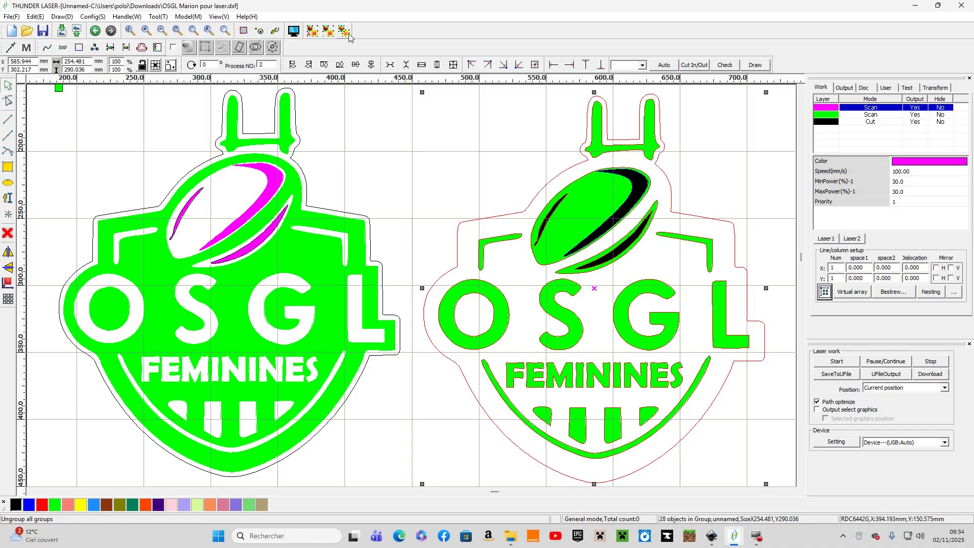
pyautogui.click(385, 116)
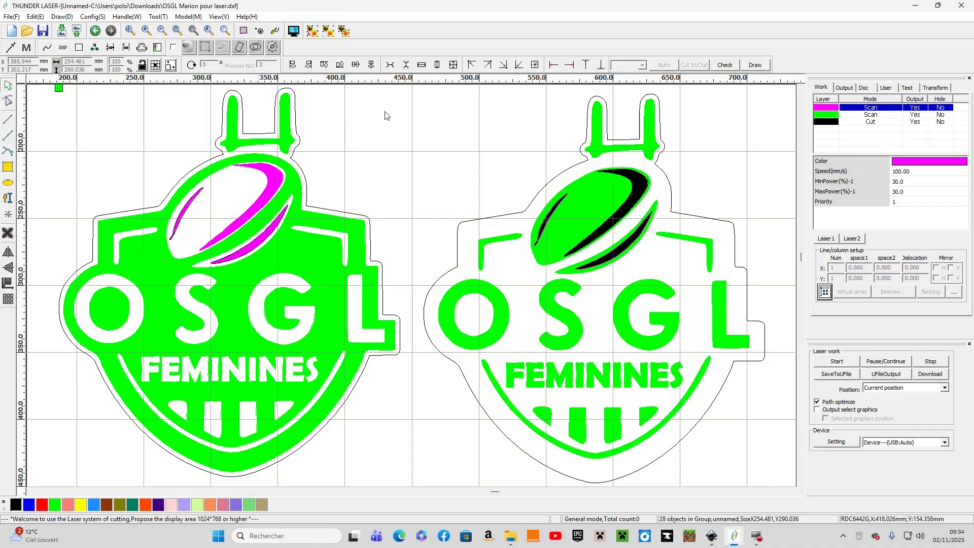
pyautogui.click(632, 188)
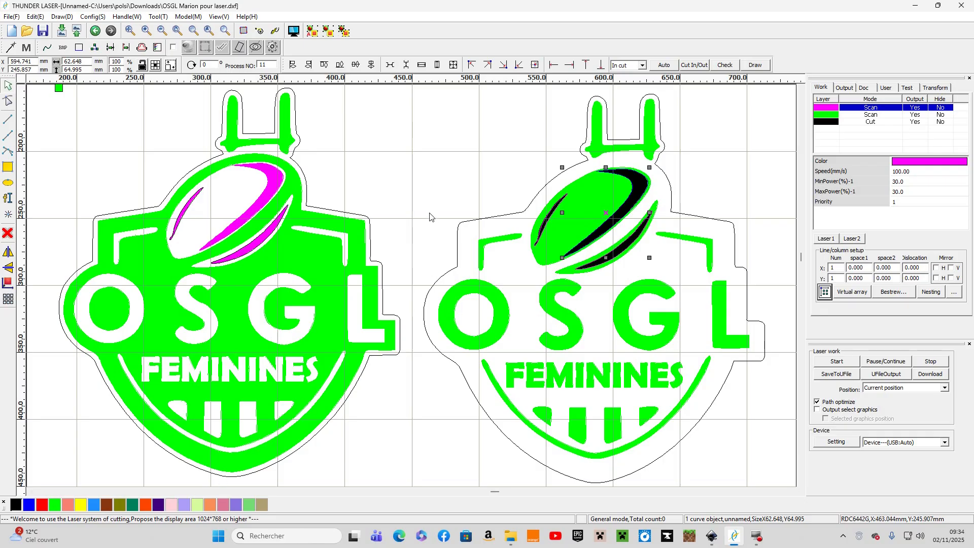
pyautogui.click(411, 261)
# Open the job preview and start its simulation.
pyautogui.click(293, 30)
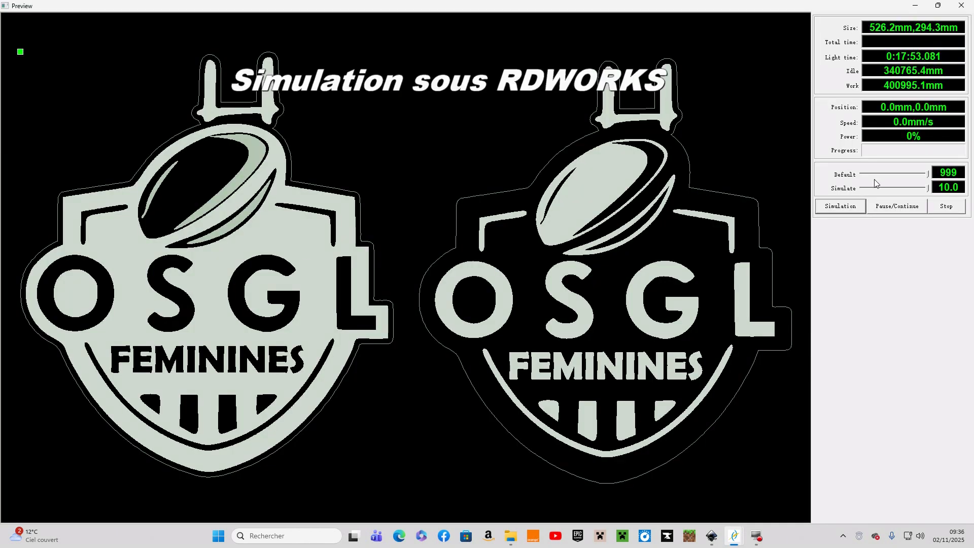
pyautogui.click(838, 207)
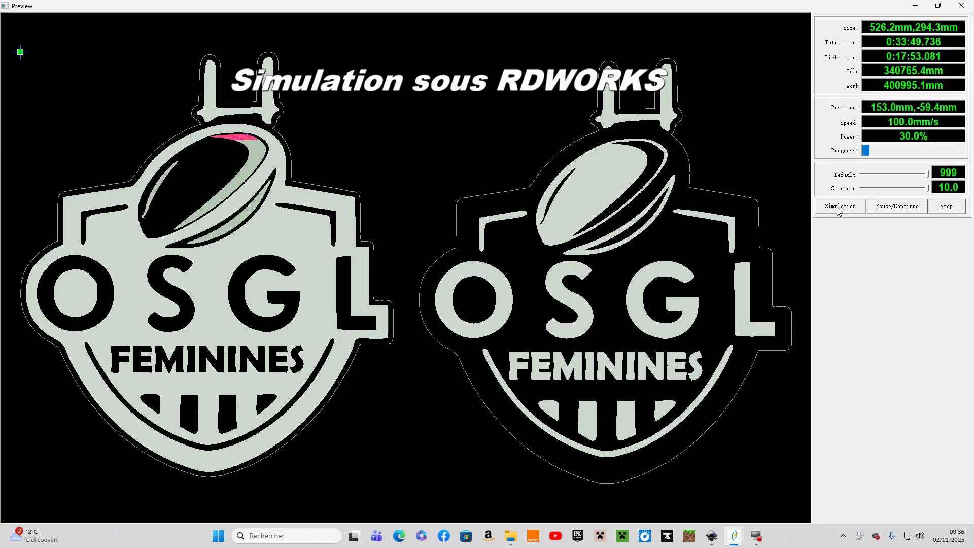
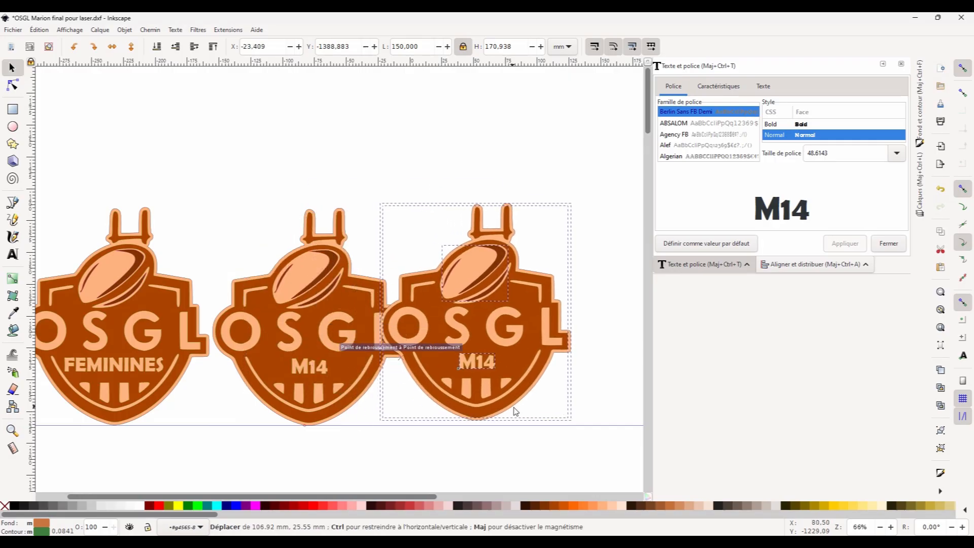
# Duplicate the M14 logo to build a top row of five logos and add a horizontal guide below them.
pyautogui.press('-')
pyautogui.moveTo(154, 464); pyautogui.dragTo(97, 474)
pyautogui.hotkey('ctrl', 'd')
pyautogui.moveTo(183, 289); pyautogui.dragTo(473, 289)
pyautogui.scroll(-1, 473, 304)
pyautogui.moveTo(561, 256); pyautogui.dragTo(101, 464)
pyautogui.moveTo(312, 453); pyautogui.dragTo(372, 391)
pyautogui.moveTo(287, 62); pyautogui.dragTo(287, 475)
pyautogui.click(607, 214)
# Copy the four M14 logos and paste them as a second row beneath, adding a vertical guide.
pyautogui.moveTo(607, 213); pyautogui.dragTo(163, 387)
pyautogui.hotkey('ctrl', 'c')
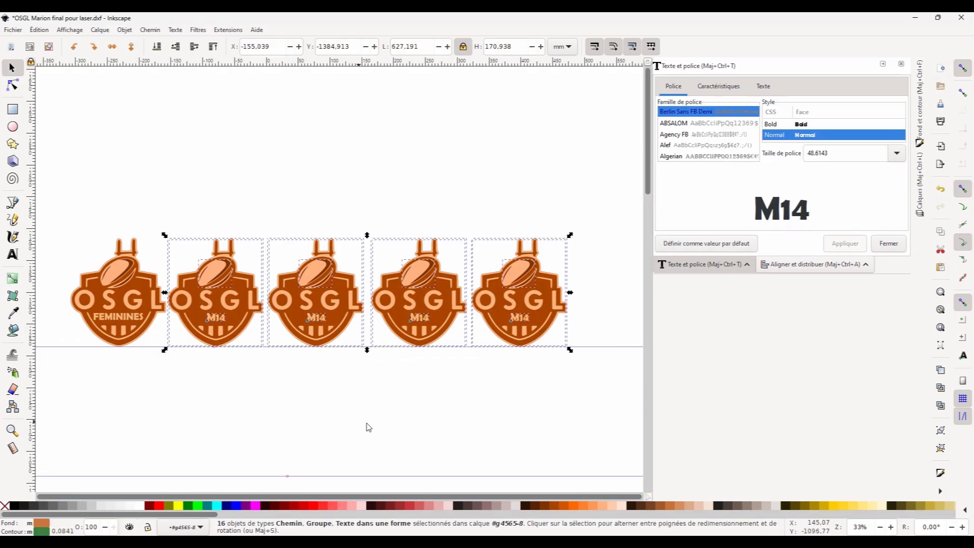
pyautogui.hotkey('ctrl', 'v')
pyautogui.moveTo(209, 472); pyautogui.dragTo(214, 473)
pyautogui.moveTo(31, 390); pyautogui.dragTo(167, 302)
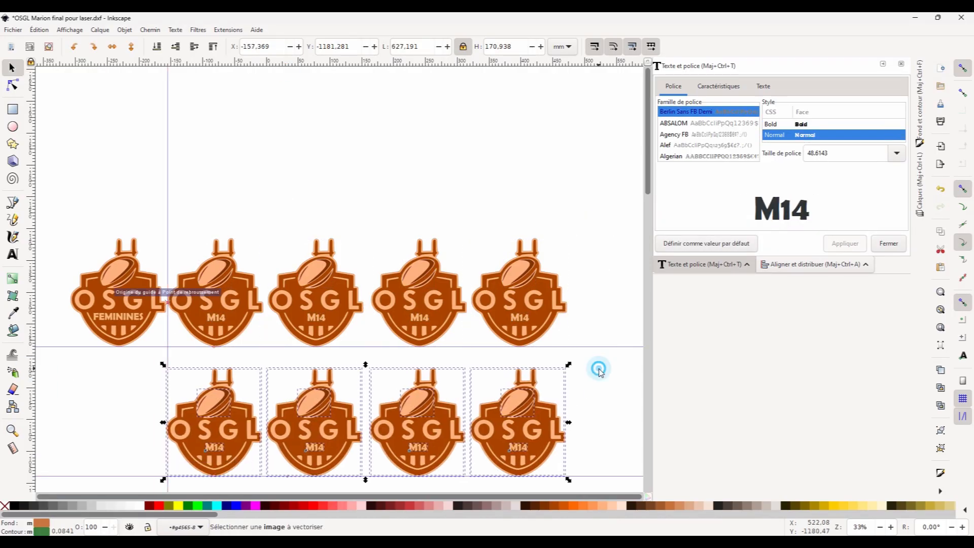
# Change the text of the third logo in the top row to M16.
pyautogui.scroll(-7, 598, 369)
pyautogui.moveTo(175, 219); pyautogui.dragTo(177, 220)
pyautogui.click(301, 356)
pyautogui.scroll(7, 301, 356)
pyautogui.click(315, 327)
pyautogui.click(317, 327)
pyautogui.press('Escape')
pyautogui.click(323, 329)
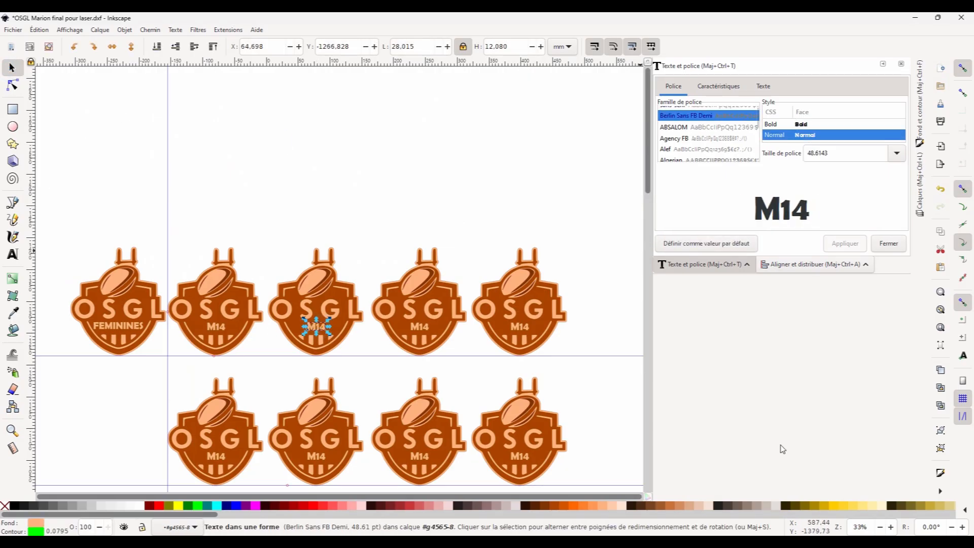
pyautogui.click(763, 87)
pyautogui.press('BackSpace')
pyautogui.click(845, 244)
# Edit the fourth top-row logo's text to read M10 / M12 and centre it on the shield.
pyautogui.click(163, 141)
pyautogui.click(422, 327)
pyautogui.scroll(5, 423, 327)
pyautogui.doubleClick(440, 329)
pyautogui.write('0/M12')
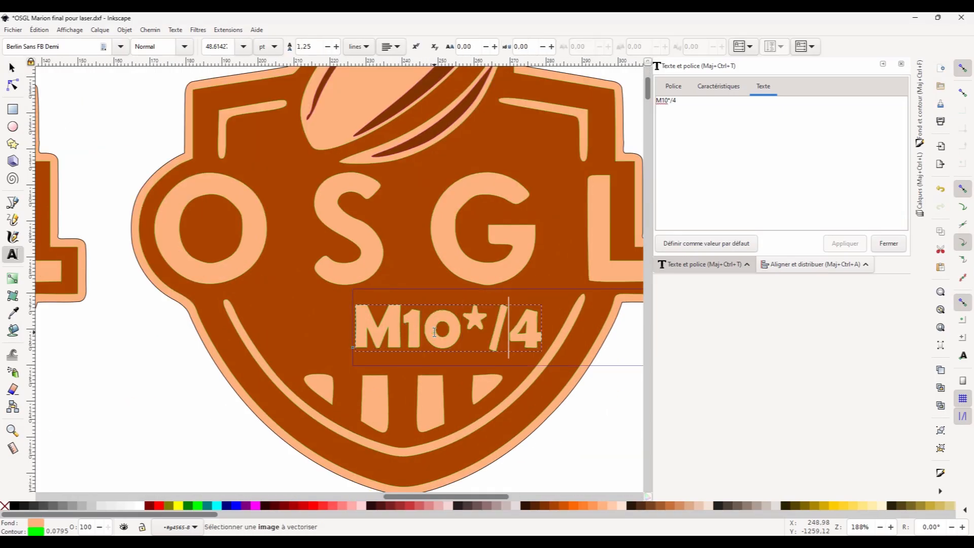
pyautogui.press('Delete')
pyautogui.press('Right')
pyautogui.press('Right')
pyautogui.click(12, 68)
pyautogui.moveTo(485, 332); pyautogui.dragTo(407, 333)
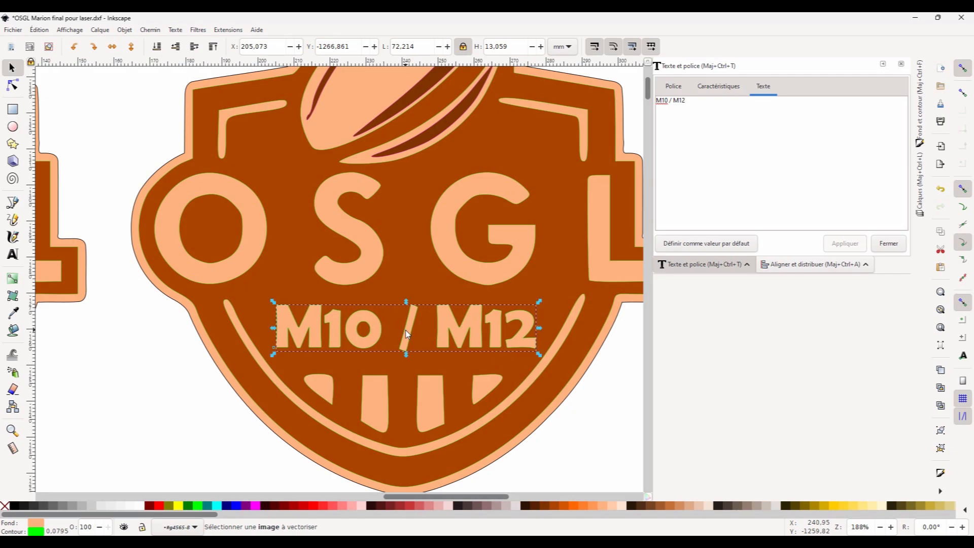
# Change the fifth top-row logo's text to BABY/M6/M8, reduce its font size and centre it.
pyautogui.scroll(-4, 407, 332)
pyautogui.scroll(3, 169, 342)
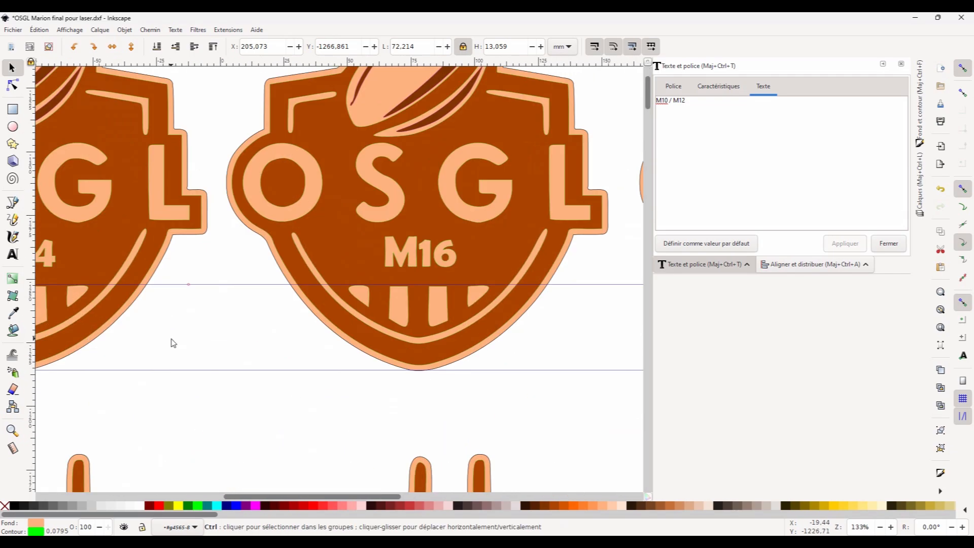
pyautogui.scroll(-3, 199, 337)
pyautogui.scroll(3, 481, 330)
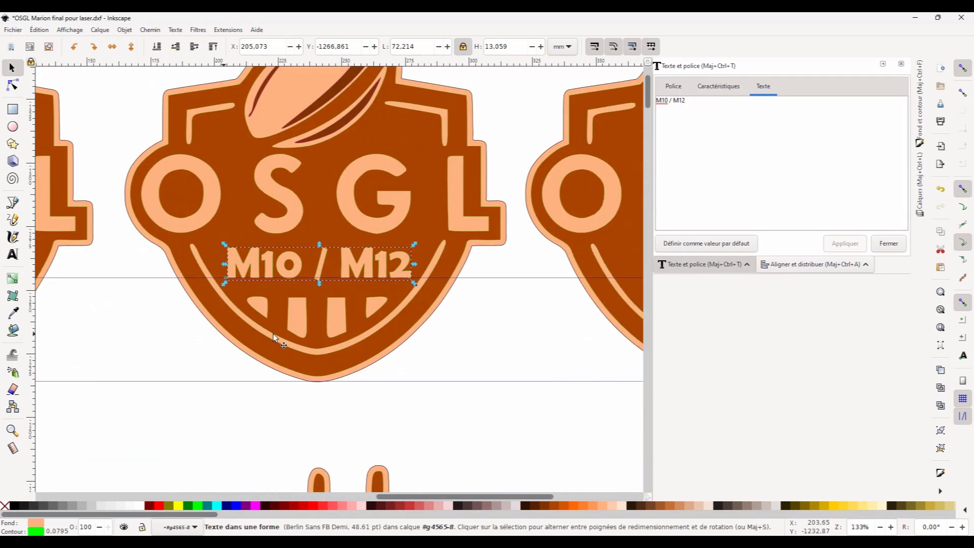
pyautogui.scroll(-3, 278, 337)
pyautogui.scroll(3, 452, 328)
pyautogui.doubleClick(398, 283)
pyautogui.hotkey('ctrl', 'a')
pyautogui.write('BABY')
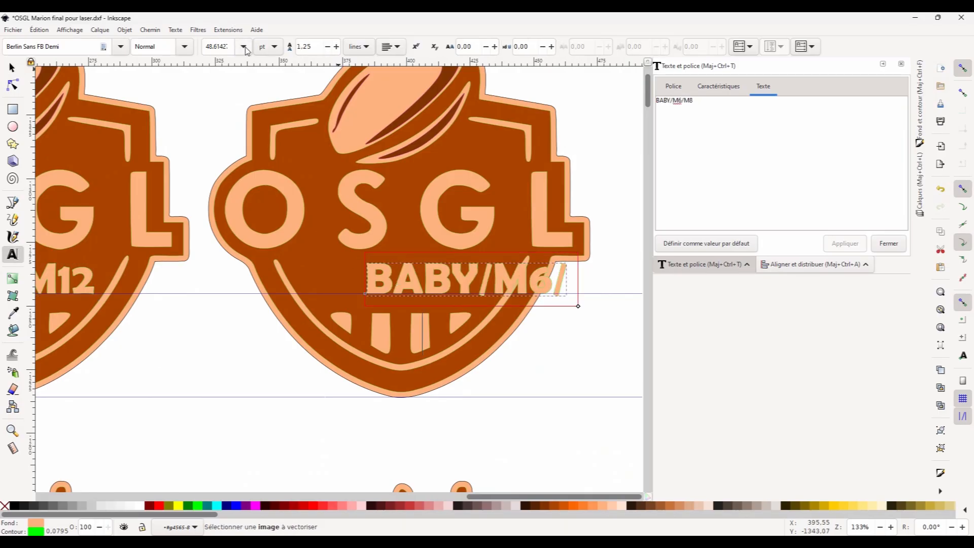
pyautogui.click(245, 47)
pyautogui.click(216, 265)
pyautogui.click(12, 67)
pyautogui.moveTo(459, 272); pyautogui.dragTo(399, 281)
pyautogui.moveTo(483, 296); pyautogui.dragTo(511, 308)
pyautogui.moveTo(468, 284); pyautogui.dragTo(410, 284)
pyautogui.scroll(3, 460, 285)
pyautogui.scroll(-2, 460, 285)
pyautogui.scroll(-4, 410, 284)
pyautogui.moveTo(216, 354); pyautogui.dragTo(440, 246)
pyautogui.moveTo(188, 182); pyautogui.dragTo(188, 369)
pyautogui.hotkey('ctrl', 'z')
# Rename the first two second-row logos' texts to SGO and SENIORS.
pyautogui.scroll(4, 263, 363)
pyautogui.scroll(-2, 257, 372)
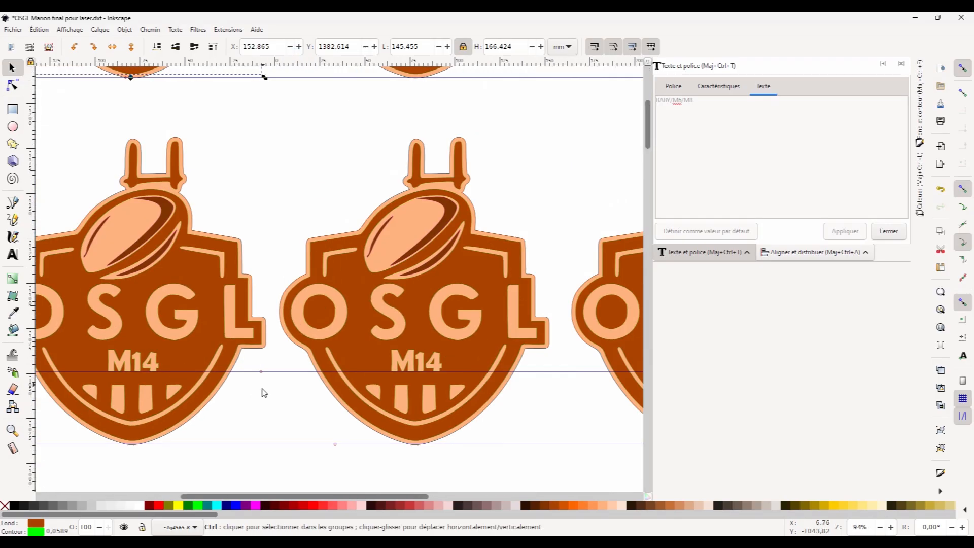
pyautogui.moveTo(263, 379); pyautogui.dragTo(330, 379)
pyautogui.doubleClick(197, 357)
pyautogui.doubleClick(197, 357)
pyautogui.write('SGO')
pyautogui.doubleClick(482, 360)
pyautogui.write('SENIO')
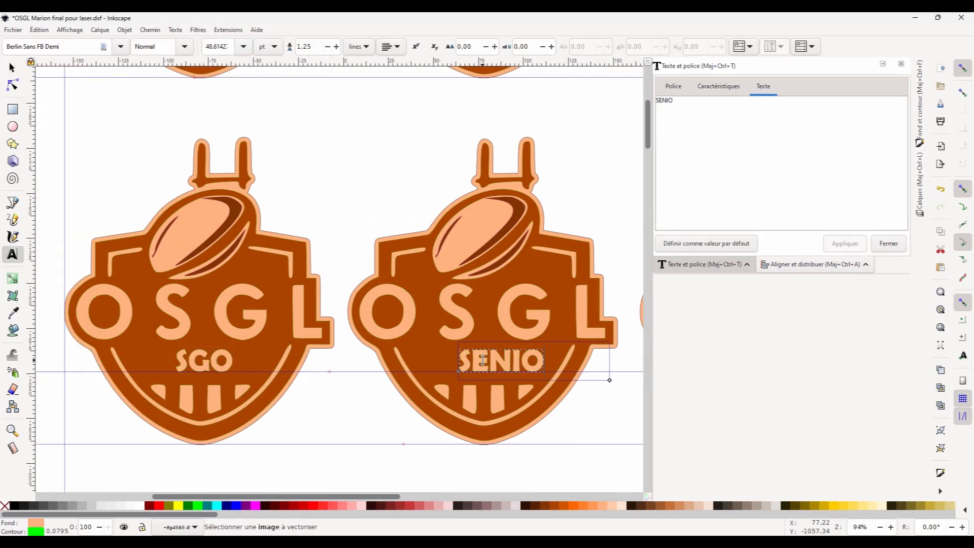
pyautogui.write('RS')
pyautogui.click(13, 70)
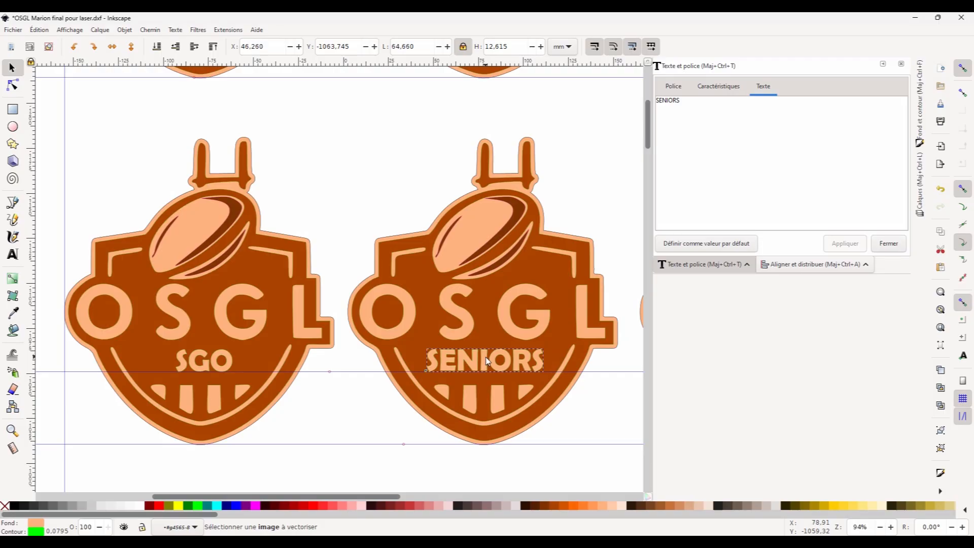
# Change the third second-row logo's text to BLUE LYONS, reduce its font size and centre it.
pyautogui.scroll(-2, 217, 365)
pyautogui.moveTo(499, 366); pyautogui.dragTo(275, 368)
pyautogui.doubleClick(267, 361)
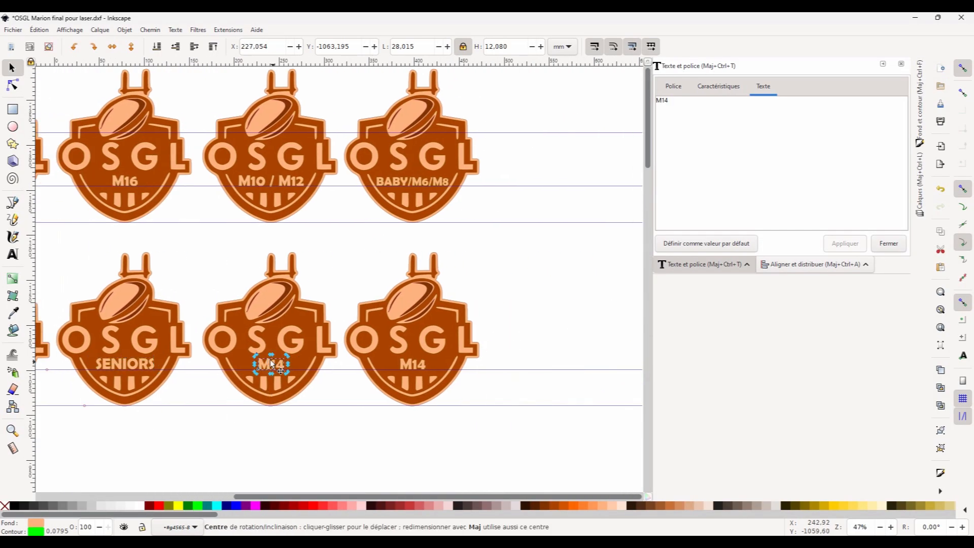
pyautogui.scroll(4, 266, 360)
pyautogui.doubleClick(283, 363)
pyautogui.write('BLUE LYONS')
pyautogui.click(243, 46)
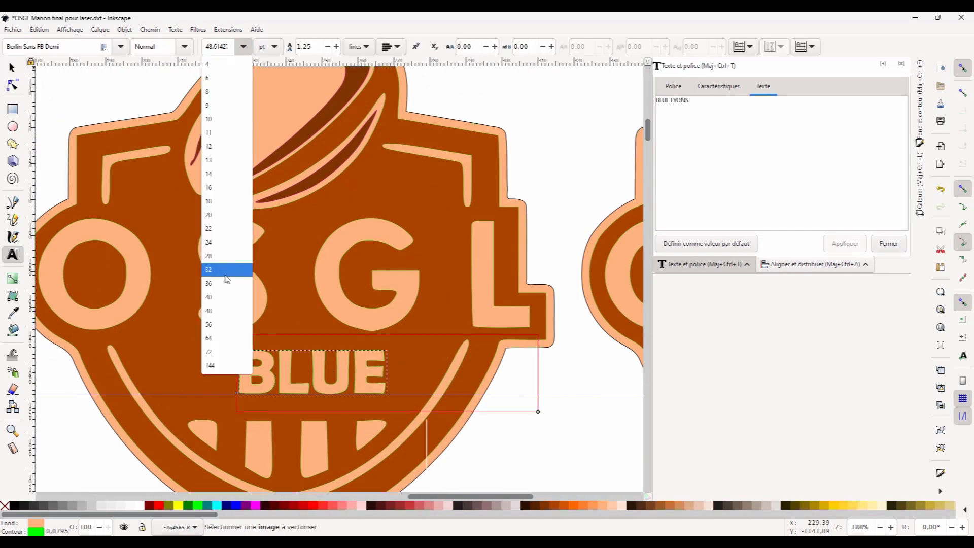
pyautogui.click(225, 267)
pyautogui.click(12, 68)
pyautogui.moveTo(338, 358); pyautogui.dragTo(252, 373)
pyautogui.moveTo(414, 358); pyautogui.dragTo(435, 353)
pyautogui.moveTo(344, 374); pyautogui.dragTo(342, 374)
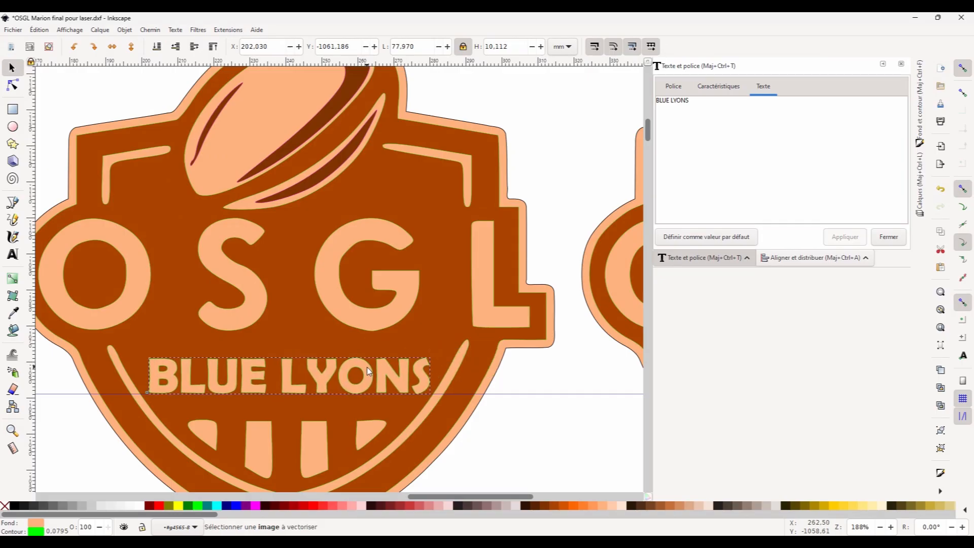
# Change the last second-row logo's text to M19.
pyautogui.scroll(-4, 394, 441)
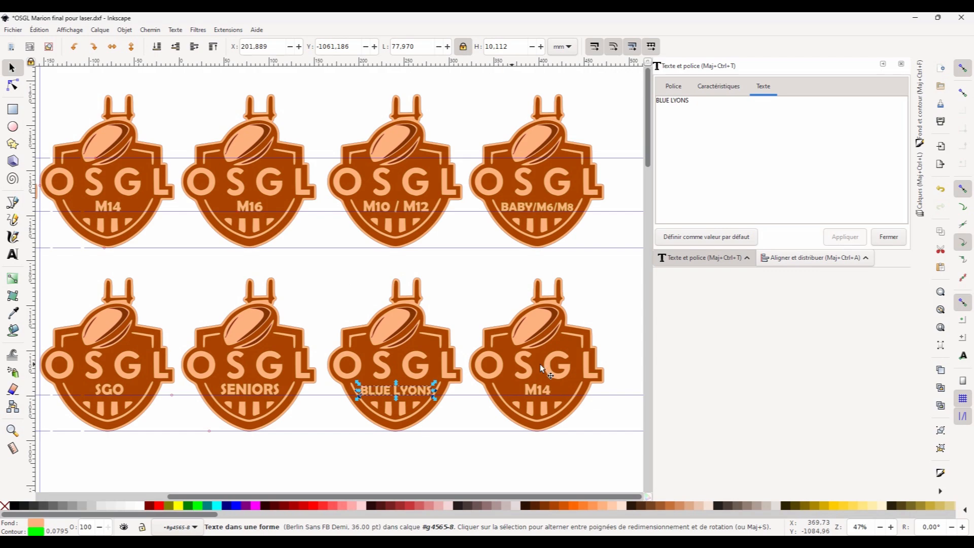
pyautogui.click(538, 388)
pyautogui.doubleClick(541, 389)
pyautogui.click(13, 68)
pyautogui.click(461, 445)
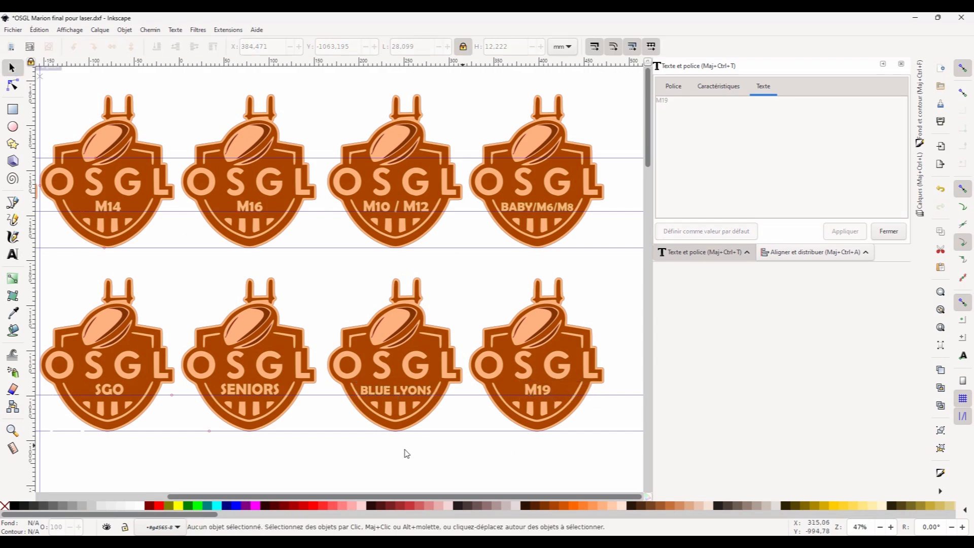
# Save the document as the SVG file OSGL Marion final pour laser.svg.
pyautogui.scroll(-1, 404, 260)
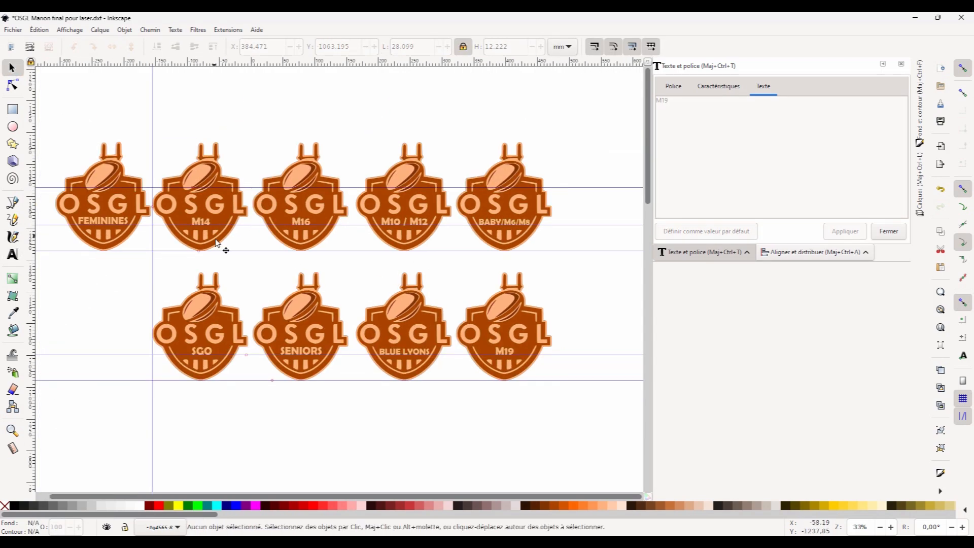
pyautogui.click(13, 30)
pyautogui.click(32, 104)
pyautogui.click(14, 29)
pyautogui.click(42, 114)
# Zoom in on the logos to check the edited team names.
pyautogui.click(338, 224)
pyautogui.keyDown('ctrl'); pyautogui.click(200, 219); pyautogui.keyUp('ctrl')
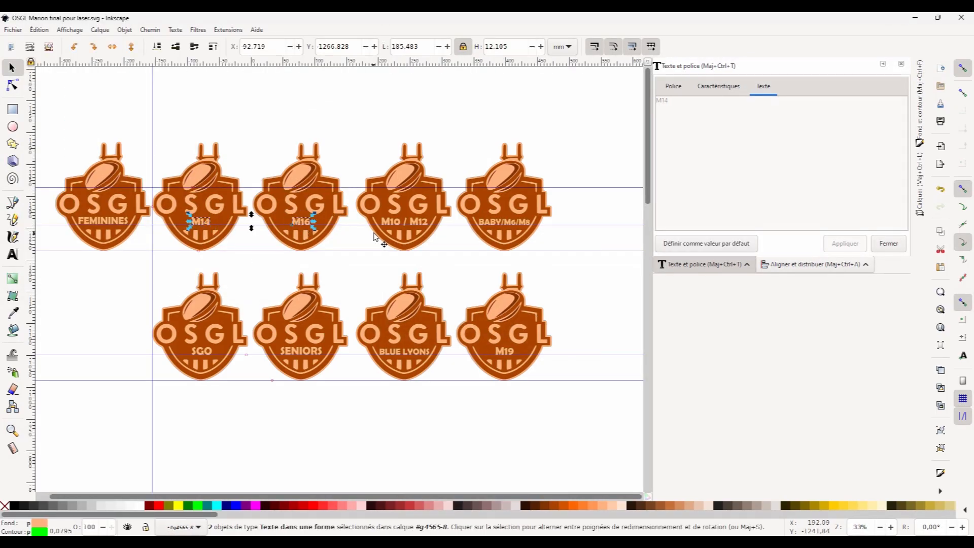
pyautogui.scroll(3, 533, 242)
pyautogui.scroll(-8, 332, 315)
pyautogui.hscroll(-10, 558, 457)
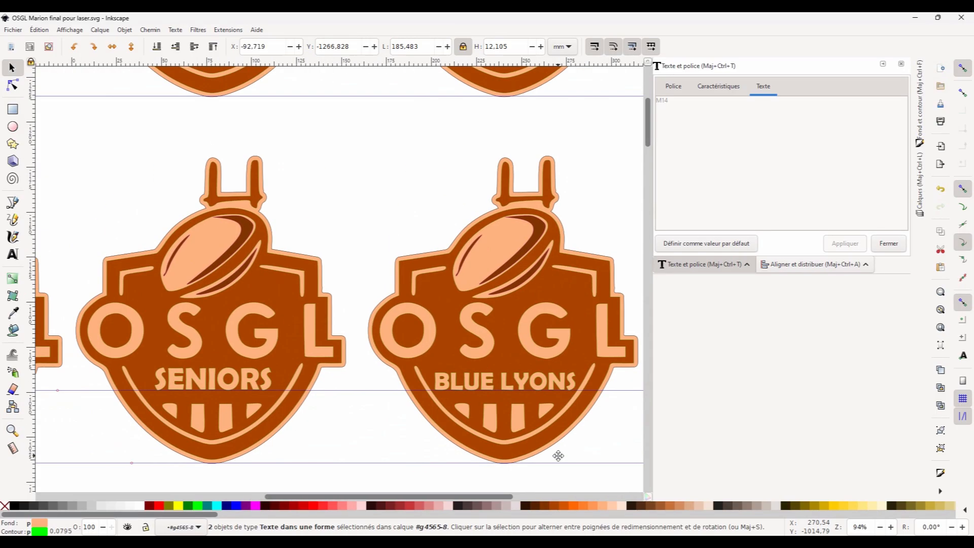
pyautogui.hscroll(-8, 401, 434)
pyautogui.hscroll(2, 398, 435)
pyautogui.click(401, 411)
pyautogui.moveTo(580, 444); pyautogui.dragTo(335, 435)
pyautogui.click(434, 375)
pyautogui.click(476, 367)
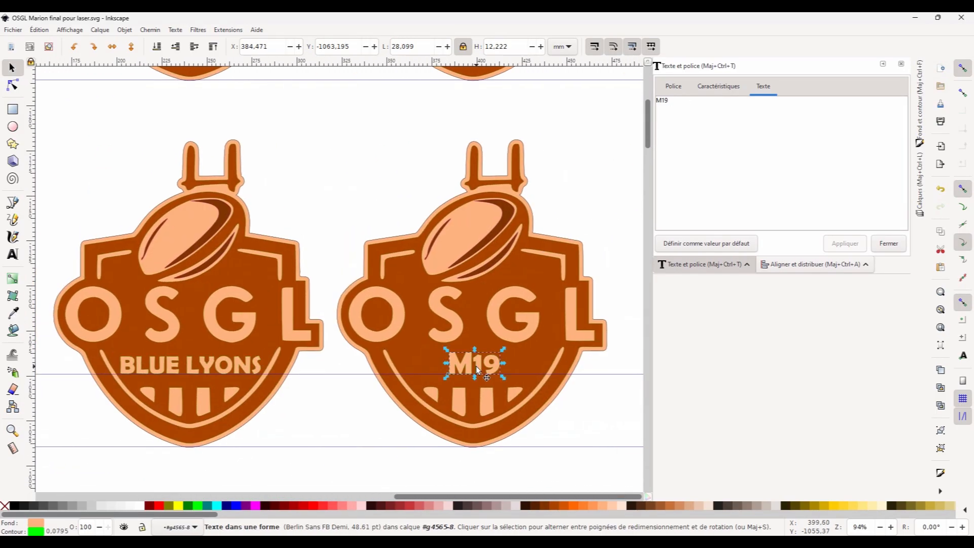
# Select all eight edited team-name texts and convert them to paths.
pyautogui.scroll(-3, 379, 378)
pyautogui.click(410, 244)
pyautogui.keyDown('shift'); pyautogui.click(305, 245); pyautogui.keyUp('shift')
pyautogui.keyDown('shift'); pyautogui.click(204, 245); pyautogui.keyUp('shift')
pyautogui.keyDown('shift'); pyautogui.click(109, 245); pyautogui.keyUp('shift')
pyautogui.keyDown('shift'); pyautogui.click(105, 374); pyautogui.keyUp('shift')
pyautogui.keyDown('shift'); pyautogui.click(204, 374); pyautogui.keyUp('shift')
pyautogui.keyDown('shift'); pyautogui.click(295, 374); pyautogui.keyUp('shift')
pyautogui.keyDown('shift'); pyautogui.click(404, 375); pyautogui.keyUp('shift')
pyautogui.click(153, 30)
pyautogui.click(172, 43)
pyautogui.click(451, 172)
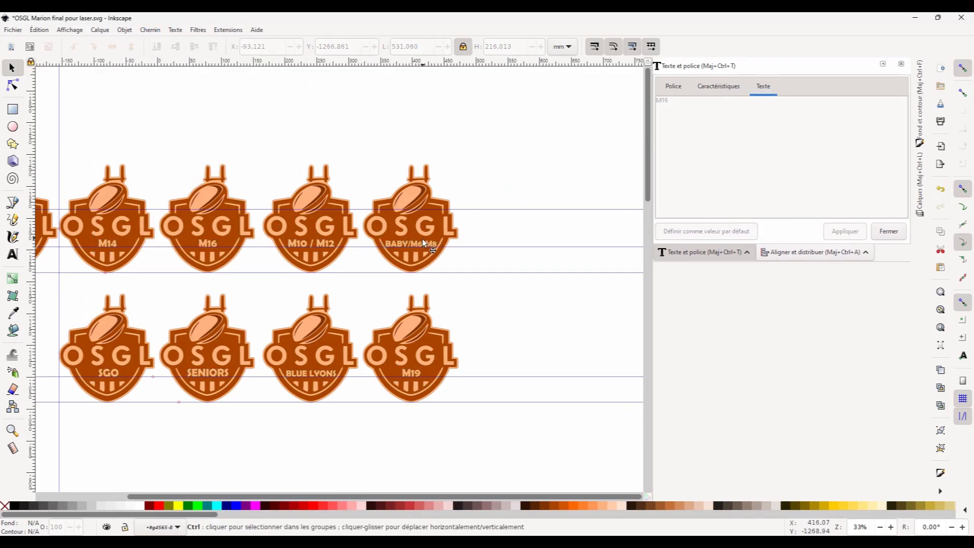
# Save the design under the new name OSGL Marion final2 pour laser.
pyautogui.scroll(4, 422, 242)
pyautogui.doubleClick(389, 249)
pyautogui.doubleClick(390, 249)
pyautogui.click(13, 67)
pyautogui.scroll(-4, 259, 280)
pyautogui.moveTo(259, 279); pyautogui.dragTo(488, 270)
pyautogui.click(13, 30)
pyautogui.click(51, 116)
pyautogui.click(147, 225)
pyautogui.write('2')
pyautogui.click(338, 225)
# Save the design again in DXF format as OSGL Marion final2 pour laser.dxf.
pyautogui.click(13, 30)
pyautogui.click(38, 115)
pyautogui.click(175, 240)
pyautogui.click(175, 370)
pyautogui.click(339, 226)
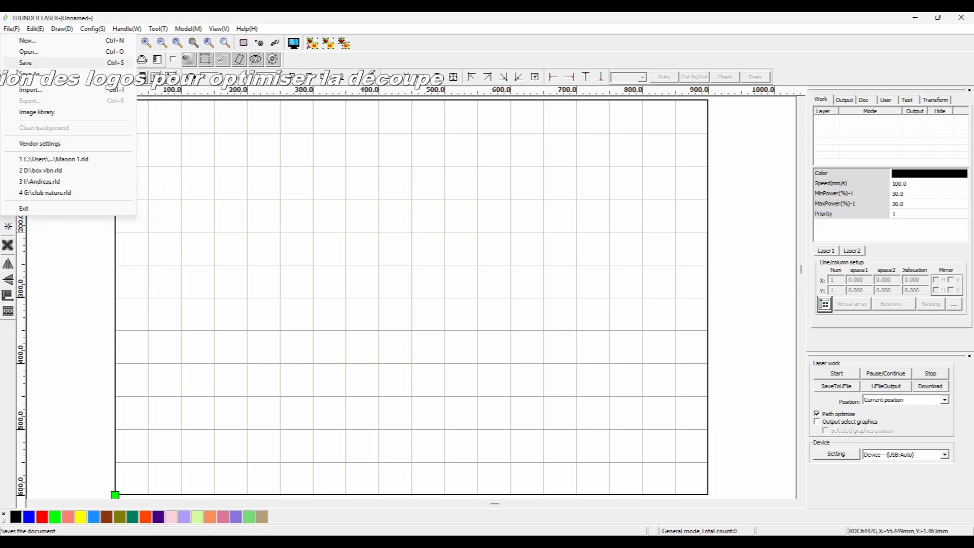
# Switch to the laser software and import OSGL Marion final2 pour laser.dxf.
pyautogui.click(30, 89)
pyautogui.click(374, 216)
pyautogui.click(717, 385)
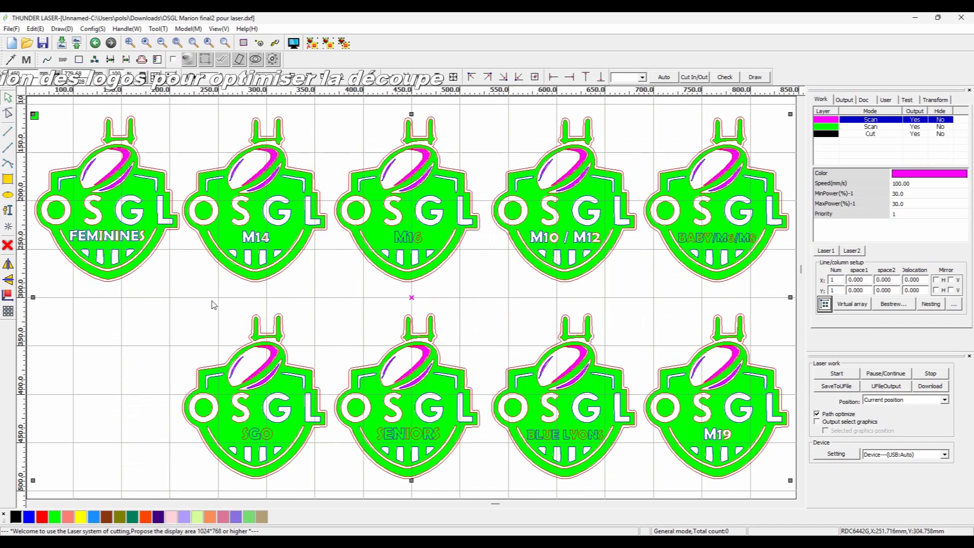
pyautogui.scroll(-2, 491, 239)
pyautogui.click(197, 271)
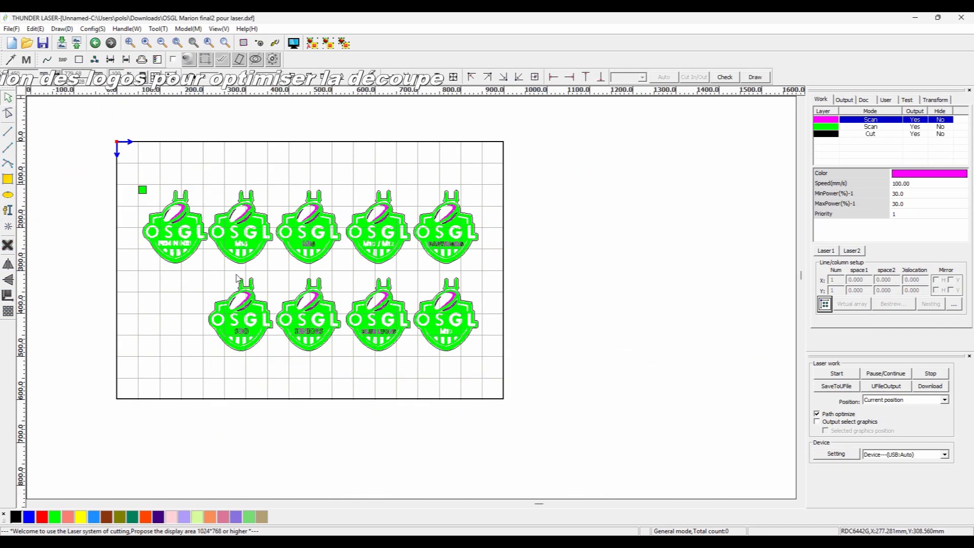
# Assign the team-name texts of all logos to the green scan layer.
pyautogui.scroll(2, 193, 267)
pyautogui.moveTo(184, 206); pyautogui.dragTo(92, 213)
pyautogui.click(207, 203)
pyautogui.moveTo(788, 207); pyautogui.dragTo(700, 213)
pyautogui.click(54, 521)
pyautogui.click(388, 237)
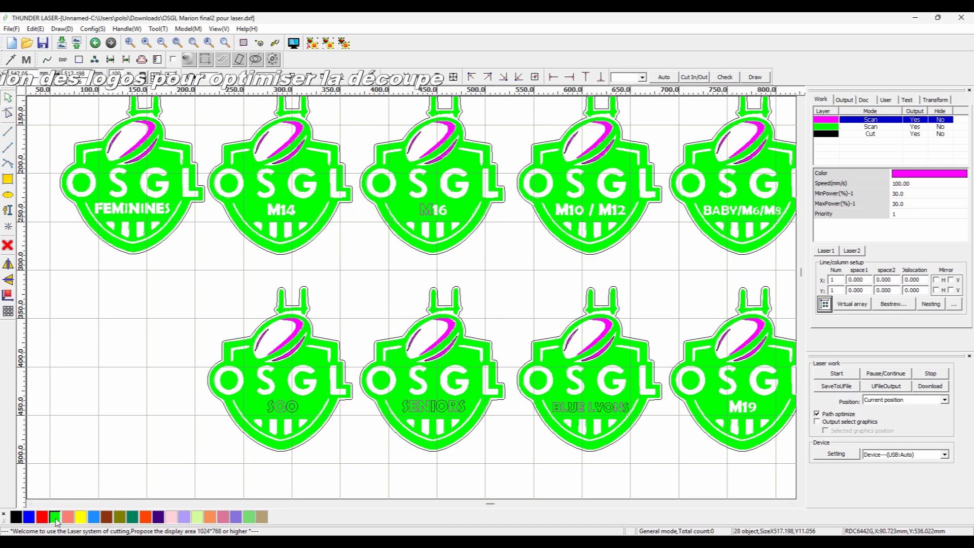
pyautogui.moveTo(449, 219); pyautogui.dragTo(416, 208)
pyautogui.click(55, 519)
pyautogui.moveTo(181, 396); pyautogui.dragTo(779, 425)
pyautogui.click(54, 519)
pyautogui.click(100, 371)
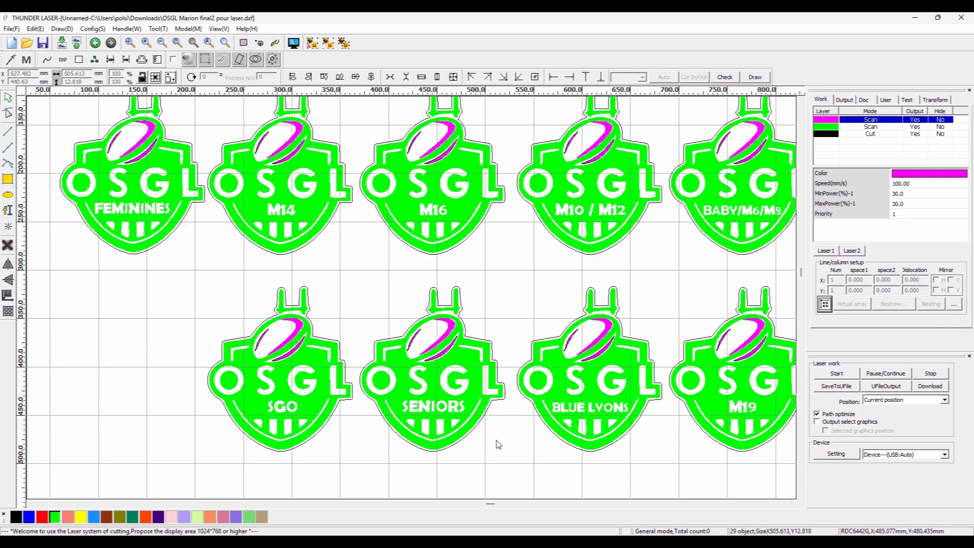
# Draw a blue rectangle over the logos and set its size to 600 by 400 mm.
pyautogui.scroll(-1, 340, 262)
pyautogui.moveTo(177, 291); pyautogui.dragTo(173, 333)
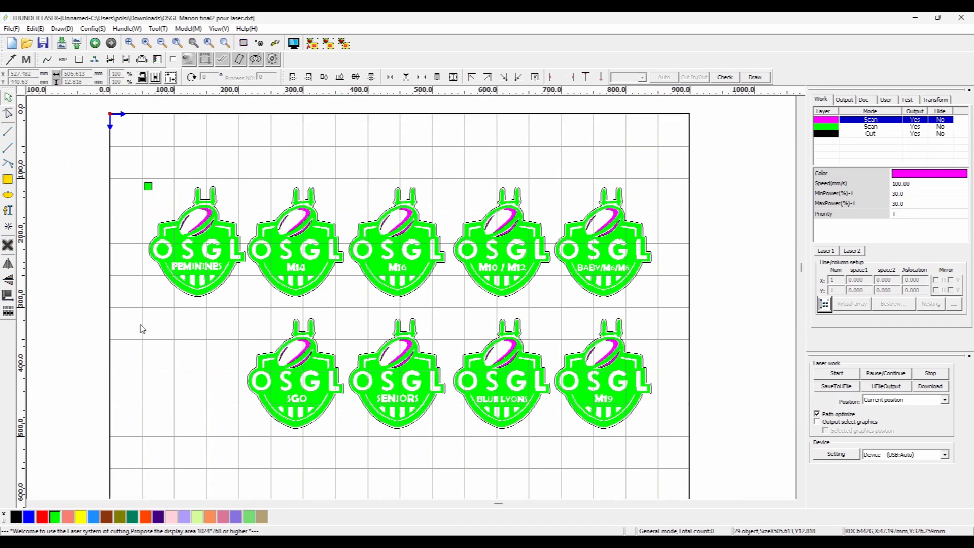
pyautogui.moveTo(138, 168); pyautogui.dragTo(420, 347)
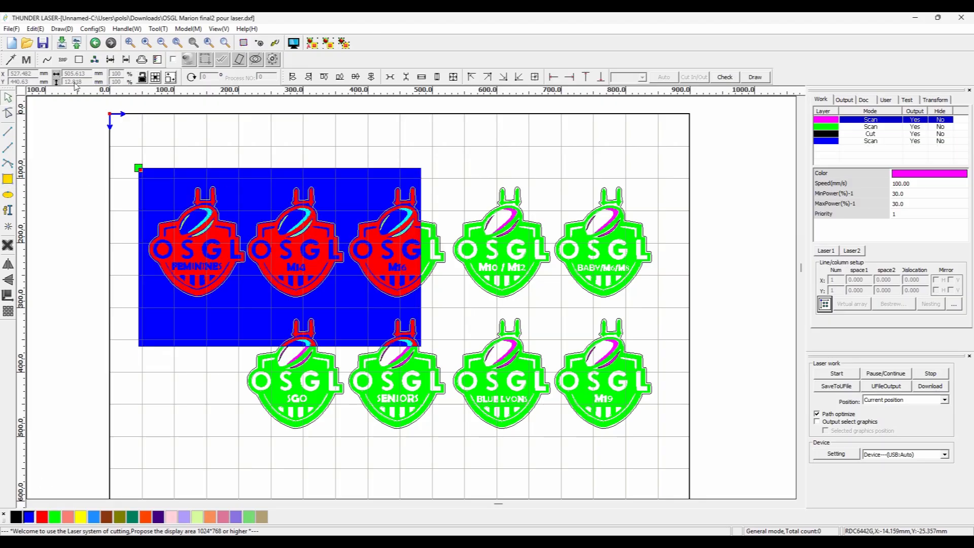
pyautogui.click(8, 113)
pyautogui.click(164, 167)
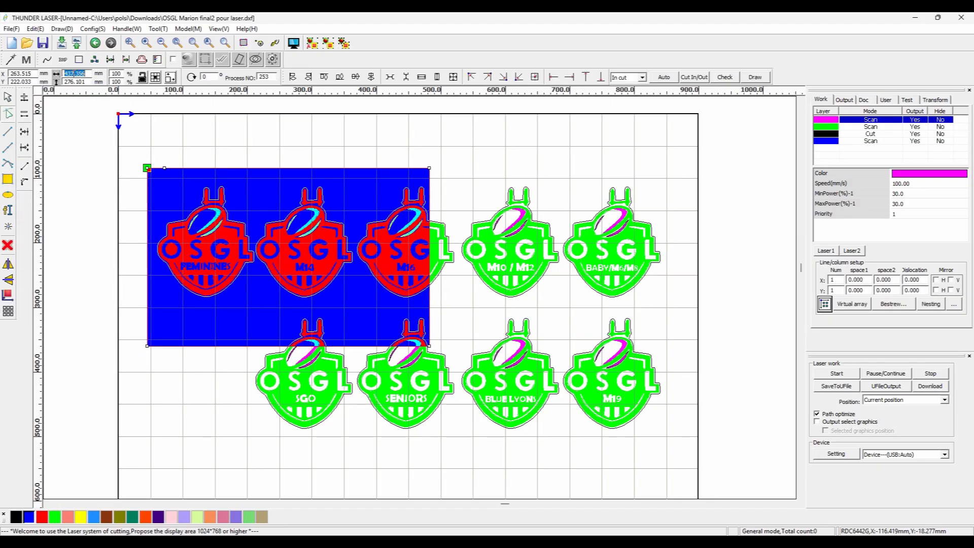
pyautogui.press('Tab')
pyautogui.write('400')
pyautogui.press('Return')
# Move the rectangle so its top-left corner sits at the first logo.
pyautogui.click(8, 97)
pyautogui.click(146, 128)
pyautogui.moveTo(146, 129); pyautogui.dragTo(205, 182)
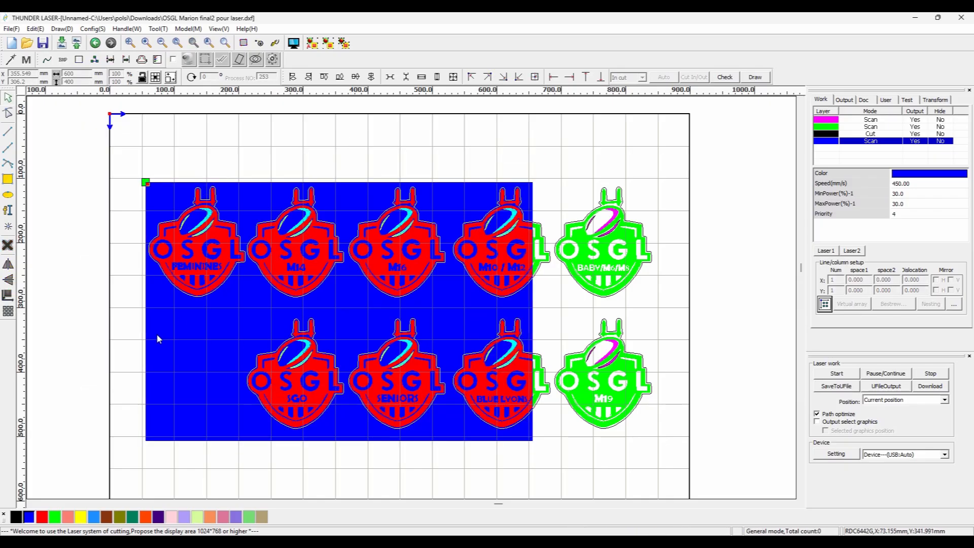
pyautogui.click(147, 340)
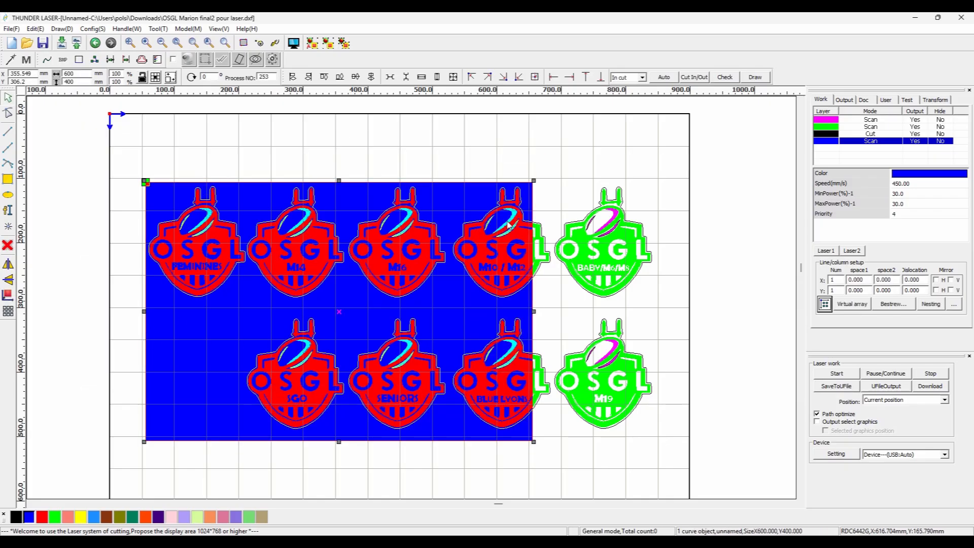
# Move the second row of logos left so it fits inside the rectangle.
pyautogui.moveTo(120, 306); pyautogui.dragTo(663, 459)
pyautogui.moveTo(598, 425); pyautogui.dragTo(500, 424)
pyautogui.click(666, 423)
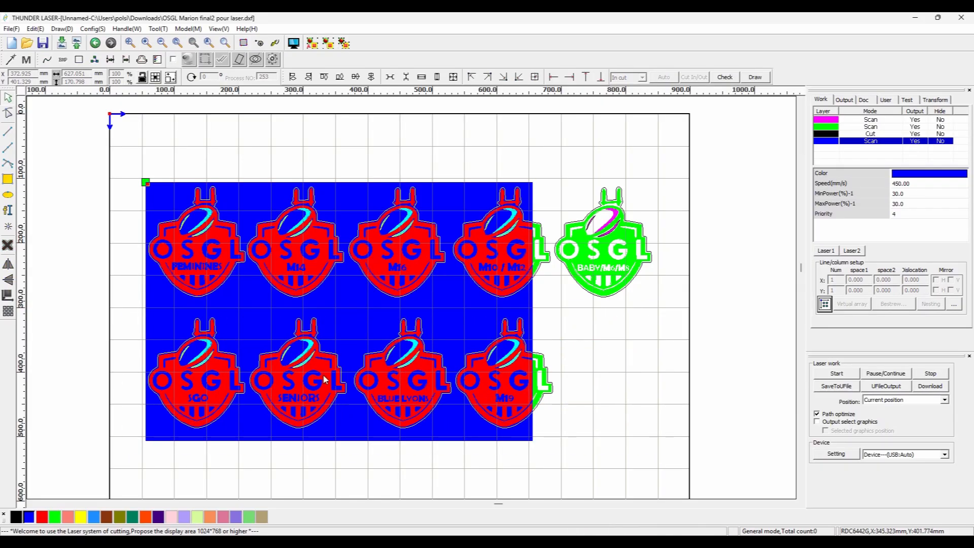
# Shift the SENIORS, BLUE LYONS and M19 logos in the second row left to close the gaps between them.
pyautogui.moveTo(241, 462); pyautogui.dragTo(358, 312)
pyautogui.moveTo(299, 373); pyautogui.dragTo(290, 360)
pyautogui.moveTo(336, 475); pyautogui.dragTo(454, 311)
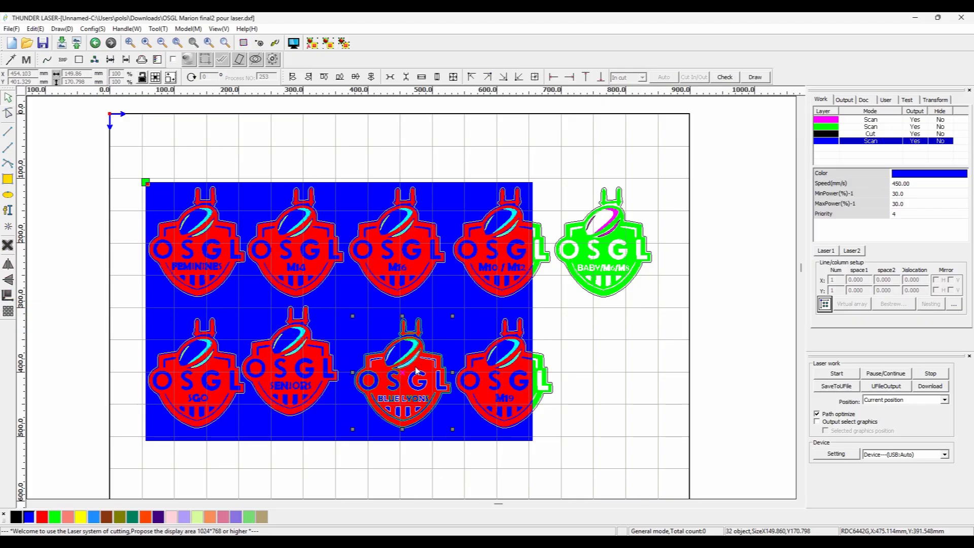
pyautogui.moveTo(421, 369); pyautogui.dragTo(406, 375)
pyautogui.click(569, 327)
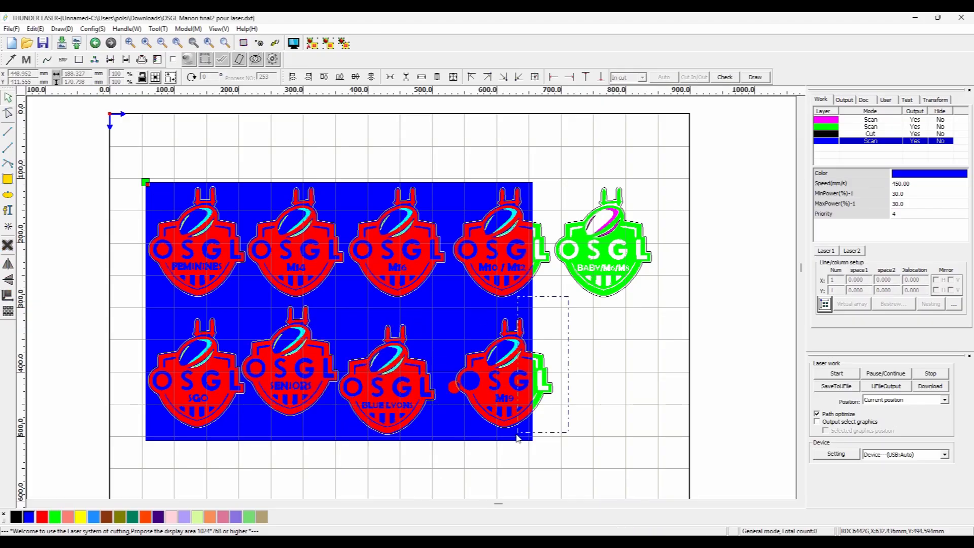
pyautogui.hotkey('ctrl', 'z')
pyautogui.moveTo(340, 464); pyautogui.dragTo(453, 312)
pyautogui.click(372, 344)
pyautogui.moveTo(342, 456); pyautogui.dragTo(458, 312)
pyautogui.moveTo(431, 351); pyautogui.dragTo(415, 360)
pyautogui.moveTo(435, 469); pyautogui.dragTo(564, 309)
pyautogui.moveTo(497, 427)
pyautogui.mouseDown()
pyautogui.moveTo(475, 422)
pyautogui.moveTo(488, 435)
pyautogui.mouseUp()
pyautogui.click(575, 424)
# Turn off output for the blue rectangle's layer.
pyautogui.click(941, 142)
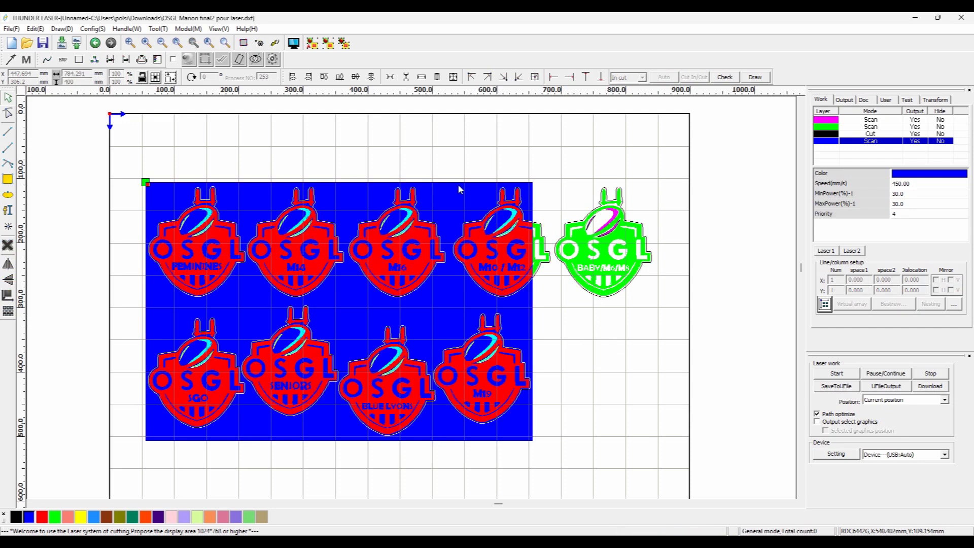
pyautogui.click(590, 147)
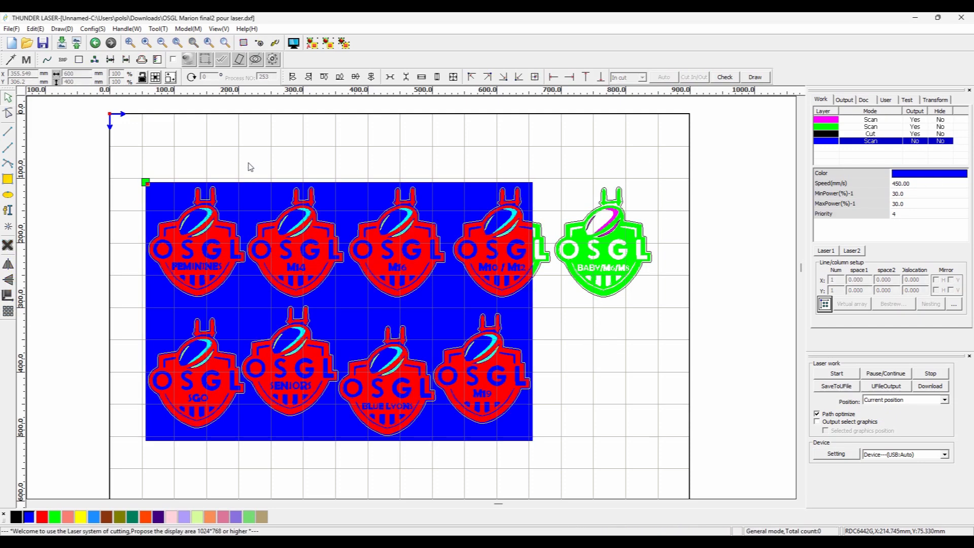
# Stagger the top-row logos by nudging them up and down inside the rectangle.
pyautogui.moveTo(244, 303); pyautogui.dragTo(245, 303)
pyautogui.moveTo(215, 290); pyautogui.dragTo(214, 306)
pyautogui.moveTo(240, 159); pyautogui.dragTo(350, 299)
pyautogui.moveTo(318, 286); pyautogui.dragTo(312, 286)
pyautogui.moveTo(338, 157); pyautogui.dragTo(451, 308)
pyautogui.moveTo(413, 290); pyautogui.dragTo(402, 313)
pyautogui.moveTo(446, 159); pyautogui.dragTo(553, 305)
pyautogui.moveTo(522, 287); pyautogui.dragTo(498, 289)
pyautogui.click(563, 314)
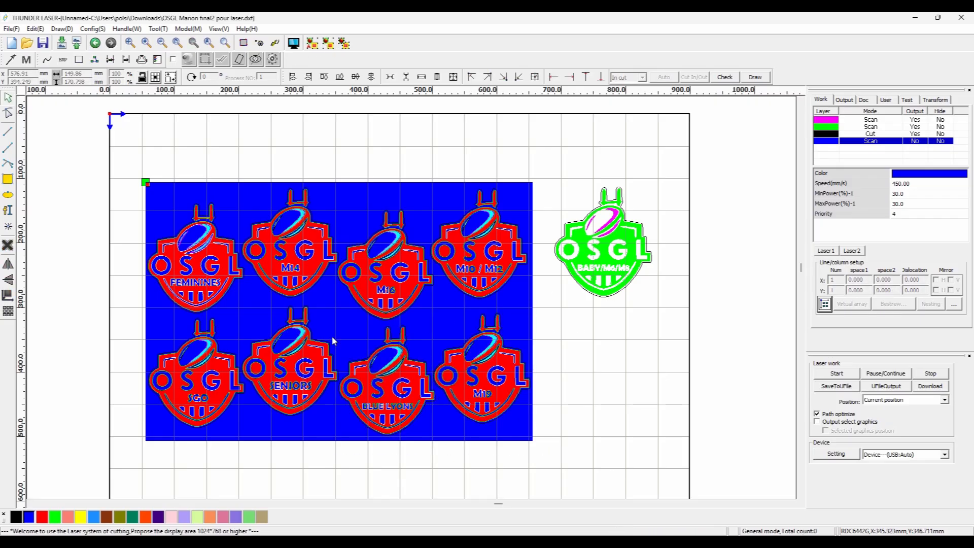
# Rotate and reposition the FEMININES and M14 logos in the rectangle's top-left area.
pyautogui.doubleClick(217, 240)
pyautogui.moveTo(244, 202); pyautogui.dragTo(197, 330)
pyautogui.moveTo(205, 255); pyautogui.dragTo(206, 232)
pyautogui.click(228, 157)
pyautogui.doubleClick(325, 224)
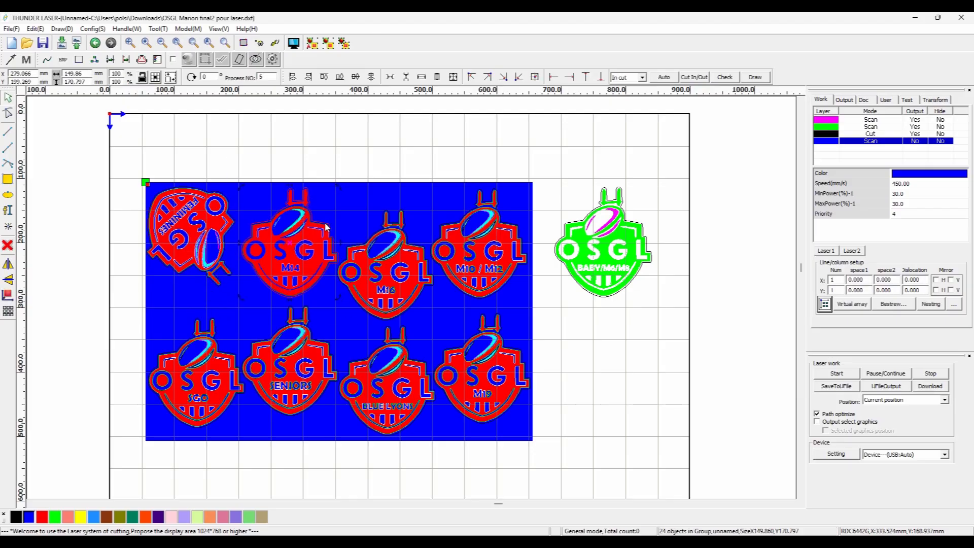
pyautogui.moveTo(296, 179); pyautogui.dragTo(294, 213)
pyautogui.click(298, 163)
# Rotate the SGO logo and tuck it under the FEMININES logo.
pyautogui.click(220, 354)
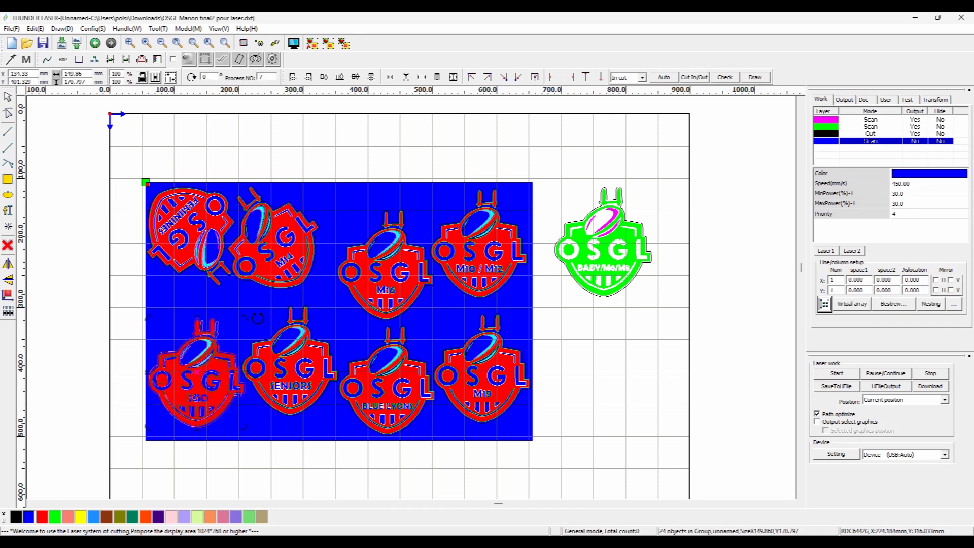
pyautogui.moveTo(245, 317); pyautogui.dragTo(238, 399)
pyautogui.moveTo(194, 366); pyautogui.dragTo(261, 291)
pyautogui.click(213, 294)
pyautogui.moveTo(219, 304); pyautogui.dragTo(214, 297)
pyautogui.click(216, 465)
# Rotate the SENIORS logo and move it into the rectangle's bottom-left area.
pyautogui.click(301, 320)
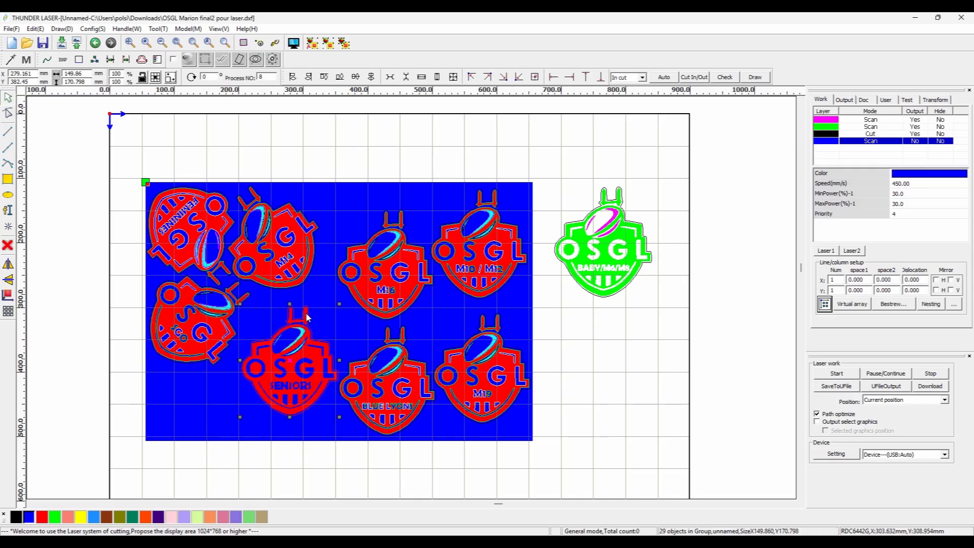
pyautogui.moveTo(340, 306); pyautogui.dragTo(393, 350)
pyautogui.moveTo(320, 364); pyautogui.dragTo(298, 386)
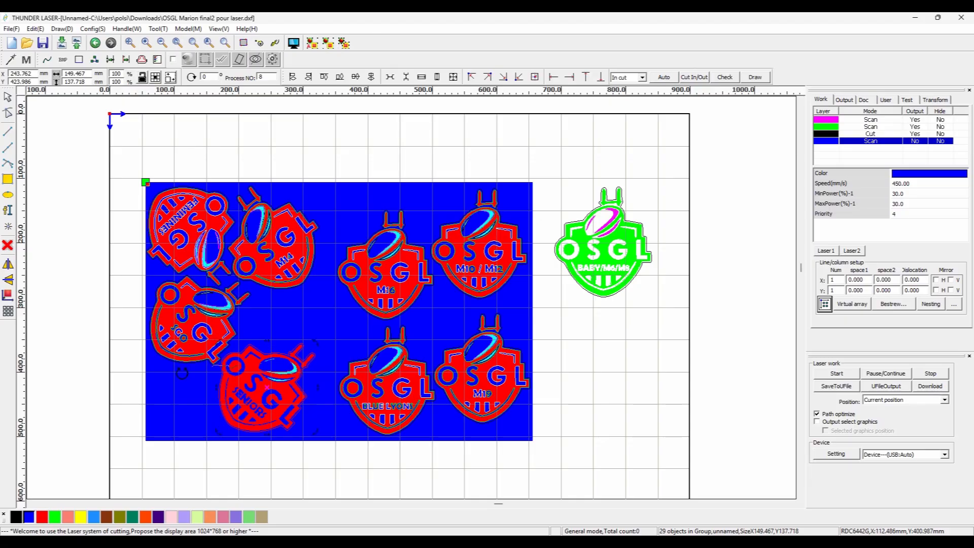
pyautogui.moveTo(183, 373); pyautogui.dragTo(271, 454)
pyautogui.moveTo(276, 363); pyautogui.dragTo(256, 363)
# Rotate the BLUE LYONS logo and place it along the bottom edge beside SENIORS.
pyautogui.moveTo(322, 465); pyautogui.dragTo(363, 362)
pyautogui.click(386, 366)
pyautogui.click(364, 362)
pyautogui.moveTo(330, 331); pyautogui.dragTo(330, 366)
pyautogui.moveTo(382, 375); pyautogui.dragTo(345, 390)
# Rotate the M16 logo and move it into the middle of the rectangle.
pyautogui.click(400, 285)
pyautogui.moveTo(487, 249); pyautogui.dragTo(486, 251)
pyautogui.moveTo(410, 272); pyautogui.dragTo(381, 303)
pyautogui.moveTo(297, 326); pyautogui.dragTo(296, 328)
pyautogui.moveTo(374, 293); pyautogui.dragTo(359, 294)
pyautogui.click(376, 155)
# Rotate the M10 / M12 logo and move it to the rectangle's top-right area.
pyautogui.click(518, 196)
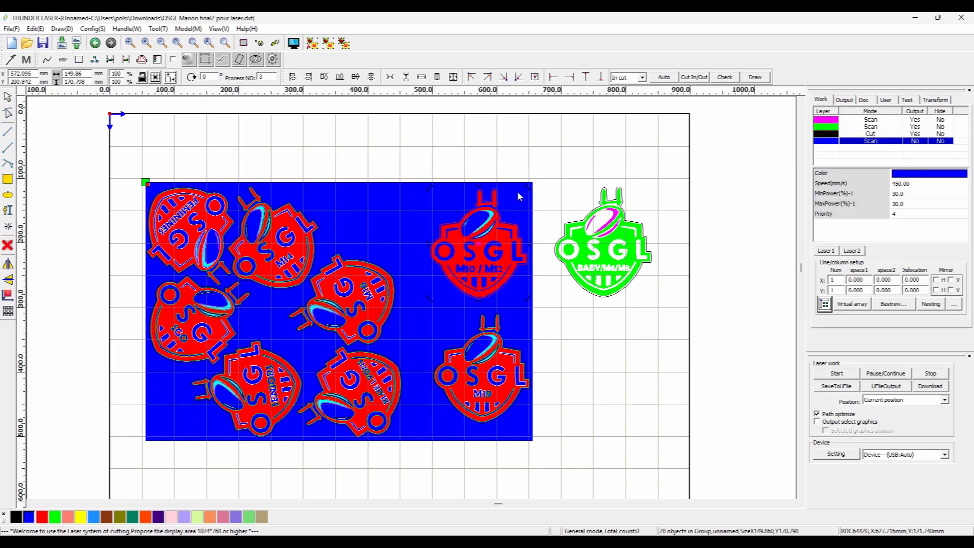
pyautogui.moveTo(592, 273); pyautogui.dragTo(567, 338)
pyautogui.moveTo(501, 262); pyautogui.dragTo(445, 253)
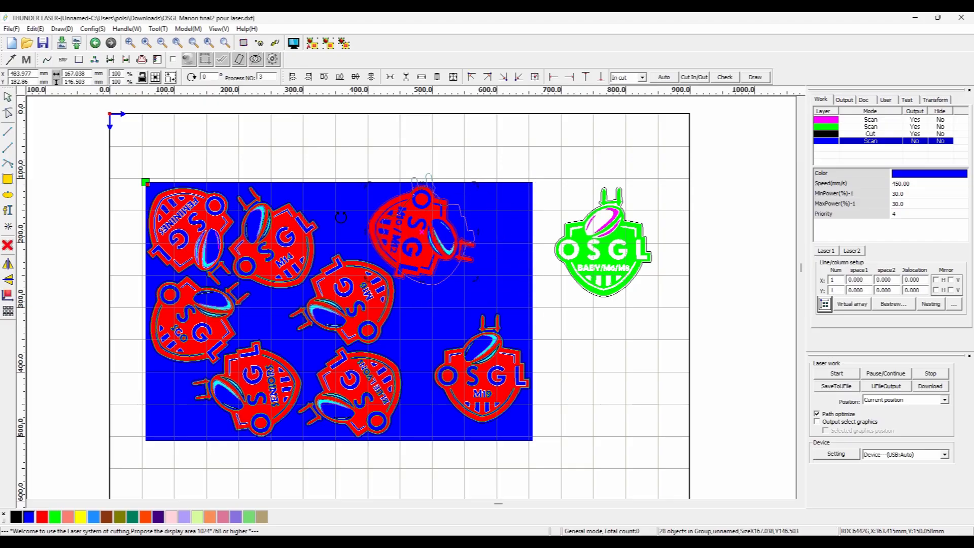
pyautogui.moveTo(331, 280); pyautogui.dragTo(337, 291)
pyautogui.moveTo(441, 250); pyautogui.dragTo(424, 256)
# Rotate the M19 logo into the bottom-right corner and move the BABY/M6/M8 logo inside the rectangle.
pyautogui.click(513, 355)
pyautogui.moveTo(507, 316); pyautogui.dragTo(433, 371)
pyautogui.moveTo(477, 326); pyautogui.dragTo(443, 353)
pyautogui.moveTo(637, 229); pyautogui.dragTo(516, 278)
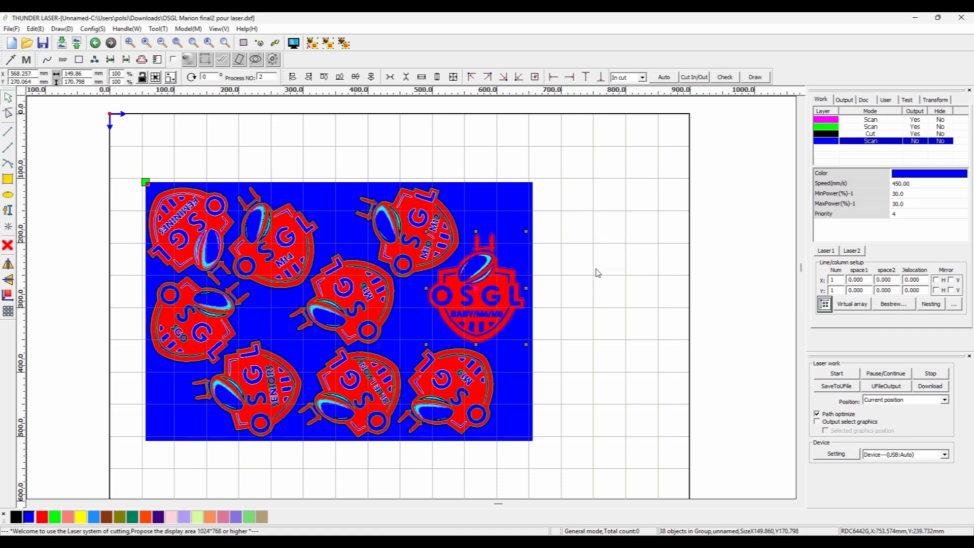
# Draw a circle on the cut layer beside the rectangle and set its size to 50 by 50 mm.
pyautogui.click(623, 278)
pyautogui.moveTo(584, 264); pyautogui.dragTo(628, 295)
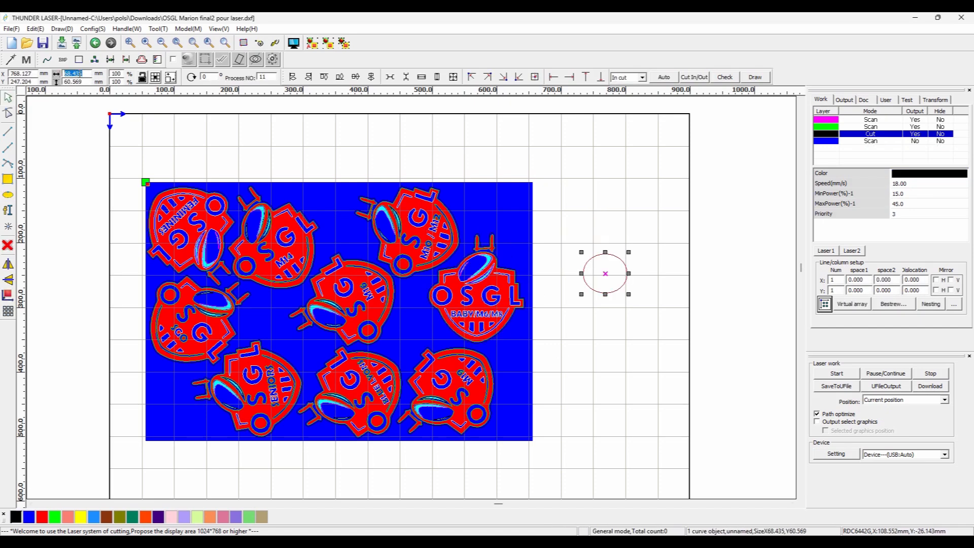
pyautogui.click(620, 335)
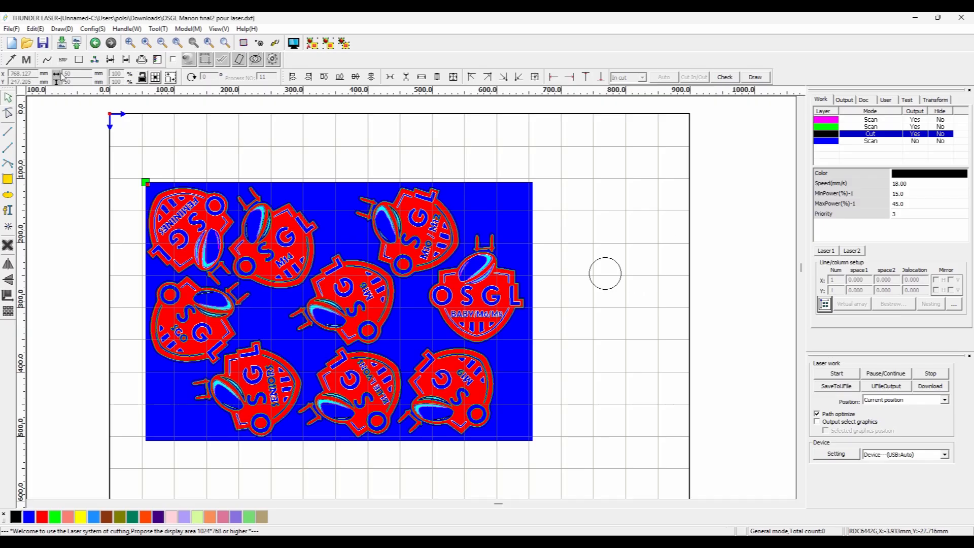
# Save the project as Laser osgl.
pyautogui.hotkey('alt', 'f')
pyautogui.click(36, 65)
pyautogui.write('Laser')
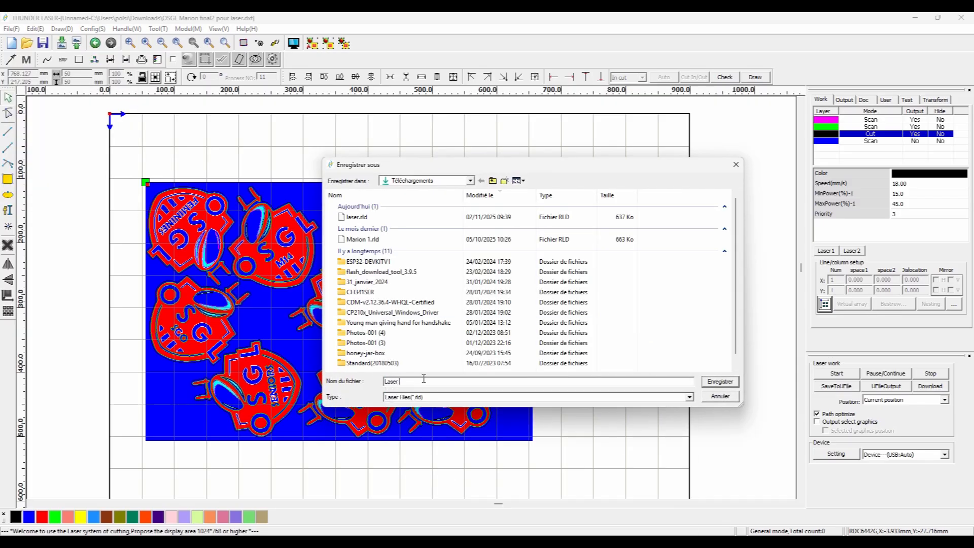
pyautogui.write(' osgl')
pyautogui.press('Return')
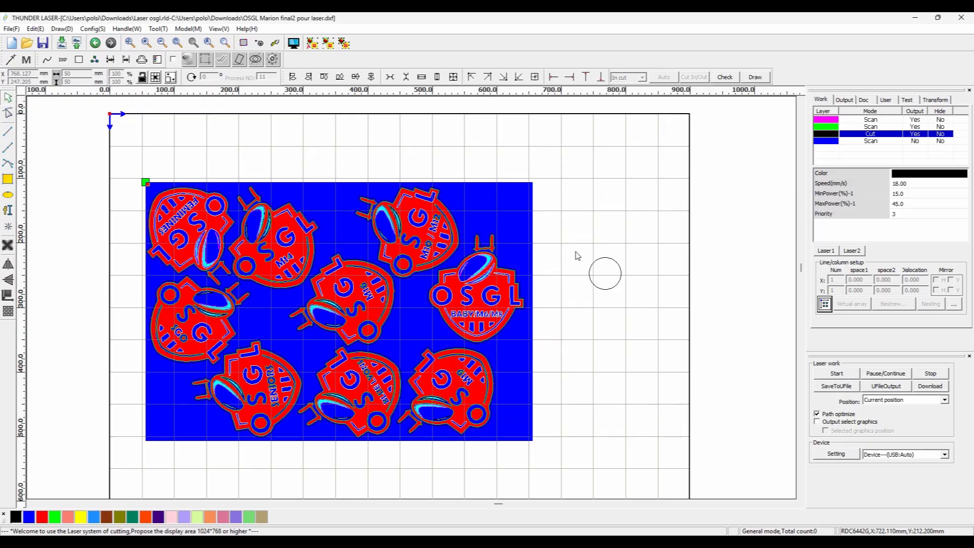
# Draw a small 2 by 2 mm circle near the top of the 50 mm circle as a hanging hole.
pyautogui.scroll(4, 625, 287)
pyautogui.click(578, 275)
pyautogui.moveTo(611, 314); pyautogui.dragTo(550, 383)
pyautogui.click(8, 195)
pyautogui.moveTo(424, 170); pyautogui.dragTo(433, 180)
pyautogui.click(8, 97)
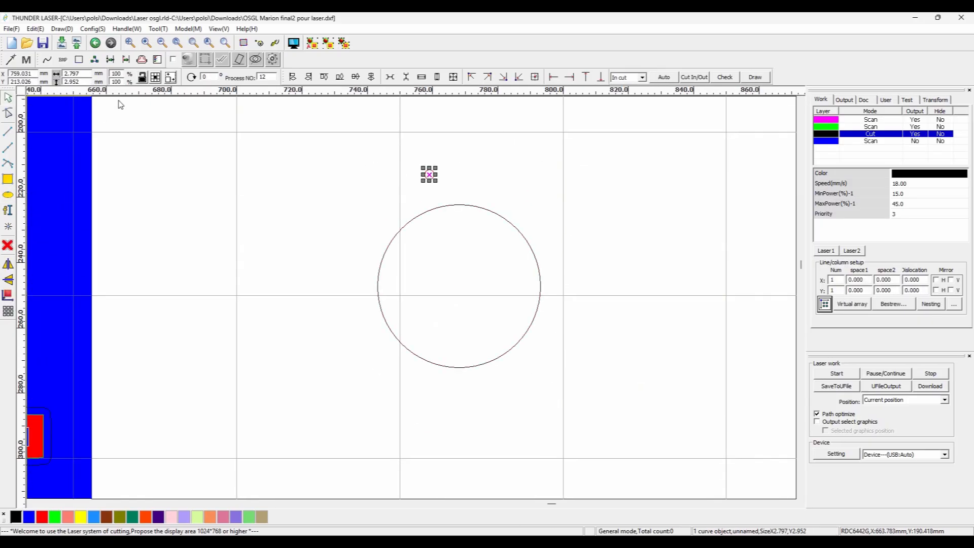
pyautogui.keyDown('shift'); pyautogui.click(460, 206); pyautogui.keyUp('shift')
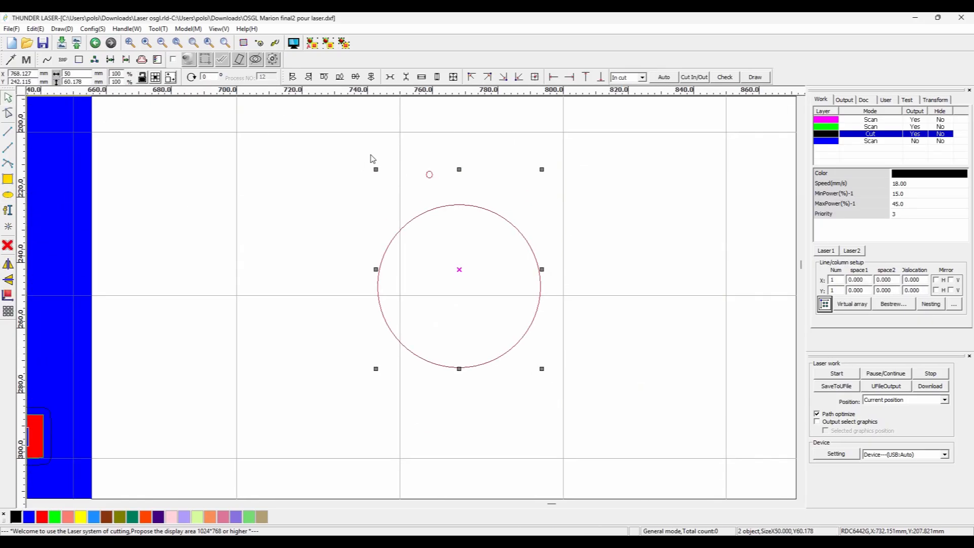
pyautogui.click(430, 175)
pyautogui.scroll(2, 437, 189)
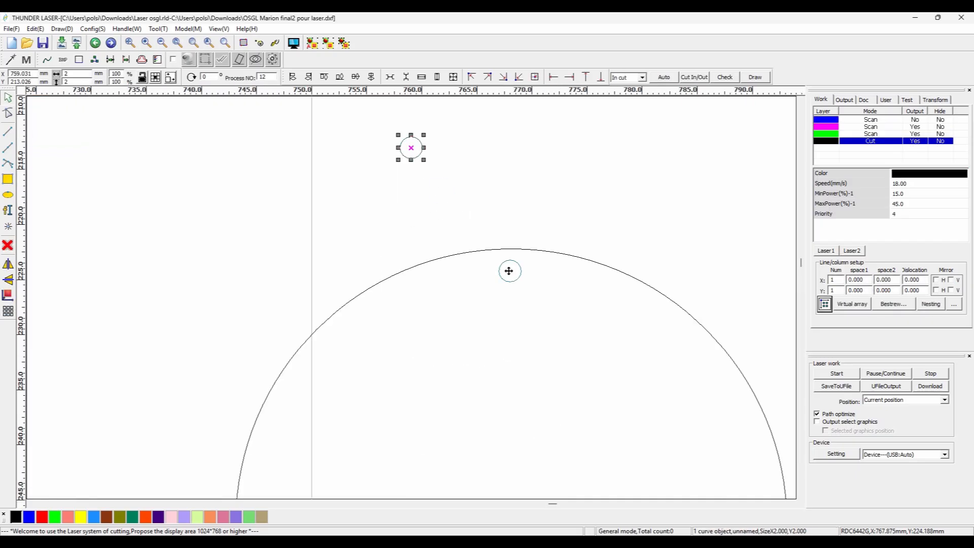
# Position the small hole circle just inside the top edge of the large circle.
pyautogui.press('Delete')
pyautogui.scroll(-2, 541, 226)
pyautogui.click(560, 222)
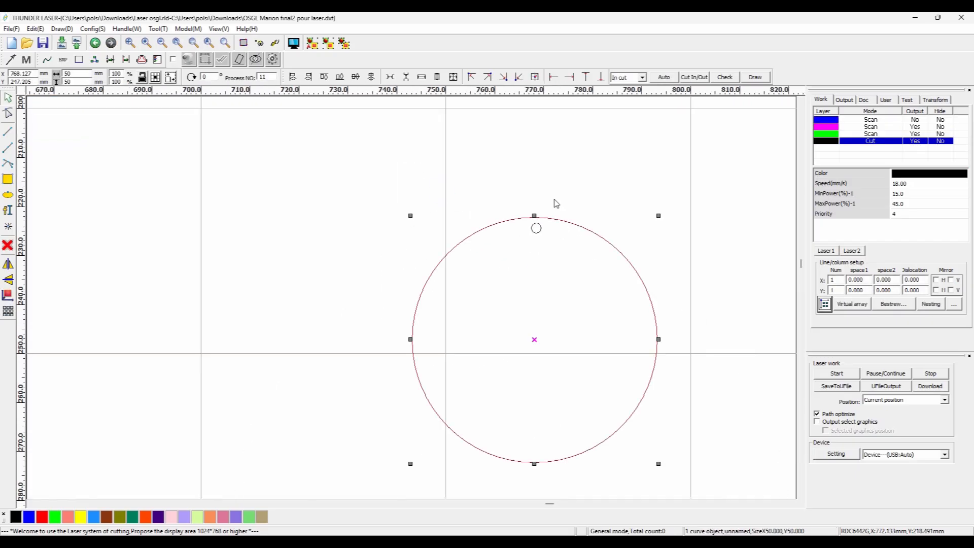
pyautogui.click(536, 228)
pyautogui.scroll(2, 538, 228)
pyautogui.moveTo(525, 239); pyautogui.dragTo(524, 239)
pyautogui.click(517, 174)
pyautogui.scroll(-5, 517, 174)
# Group the large circle with its hole and move the group into a gap inside the rectangle.
pyautogui.moveTo(451, 300); pyautogui.dragTo(583, 165)
pyautogui.click(328, 44)
pyautogui.scroll(-3, 442, 275)
pyautogui.moveTo(466, 261); pyautogui.dragTo(261, 331)
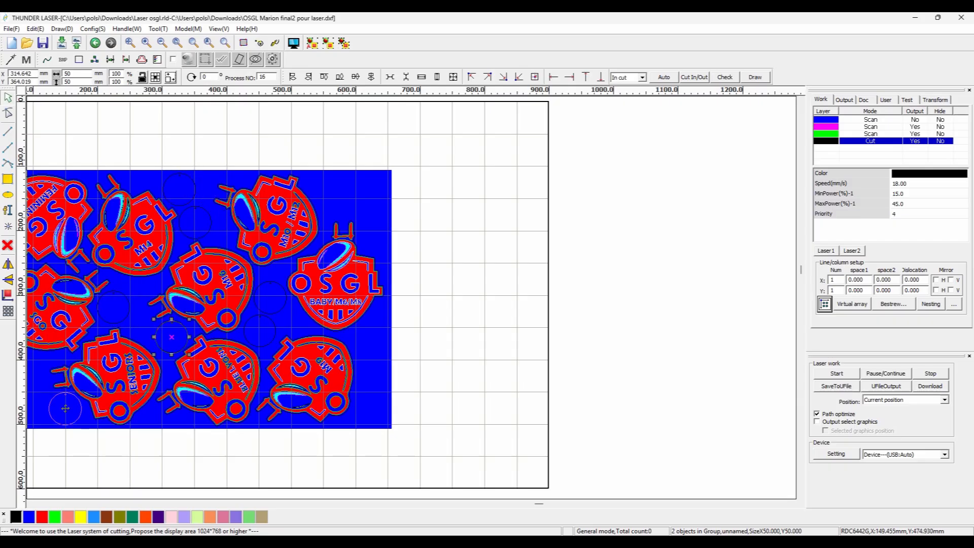
# Paste copies of the holed circle and place them in the free spaces between the logos.
pyautogui.moveTo(65, 407); pyautogui.dragTo(65, 409)
pyautogui.moveTo(132, 400); pyautogui.dragTo(114, 410)
pyautogui.hotkey('ctrl', 'v')
pyautogui.moveTo(115, 410); pyautogui.dragTo(116, 375)
pyautogui.hotkey('ctrl', 'v')
pyautogui.moveTo(448, 192); pyautogui.dragTo(471, 265)
pyautogui.scroll(4, 456, 234)
pyautogui.scroll(-3, 456, 192)
pyautogui.hotkey('ctrl', 'v')
pyautogui.moveTo(472, 262); pyautogui.dragTo(458, 356)
pyautogui.scroll(-2, 459, 356)
pyautogui.scroll(3, 429, 330)
pyautogui.hotkey('ctrl', 'v')
pyautogui.moveTo(417, 304); pyautogui.dragTo(417, 388)
pyautogui.hotkey('ctrl', 'v')
pyautogui.scroll(-1, 387, 368)
pyautogui.click(251, 220)
pyautogui.moveTo(251, 220)
pyautogui.mouseDown()
pyautogui.moveTo(250, 208)
pyautogui.moveTo(265, 230)
pyautogui.mouseUp()
pyautogui.scroll(3, 250, 205)
pyautogui.hotkey('ctrl', 'v')
pyautogui.moveTo(270, 331); pyautogui.dragTo(354, 372)
pyautogui.scroll(-1, 218, 426)
pyautogui.click(218, 382)
pyautogui.scroll(-2, 306, 430)
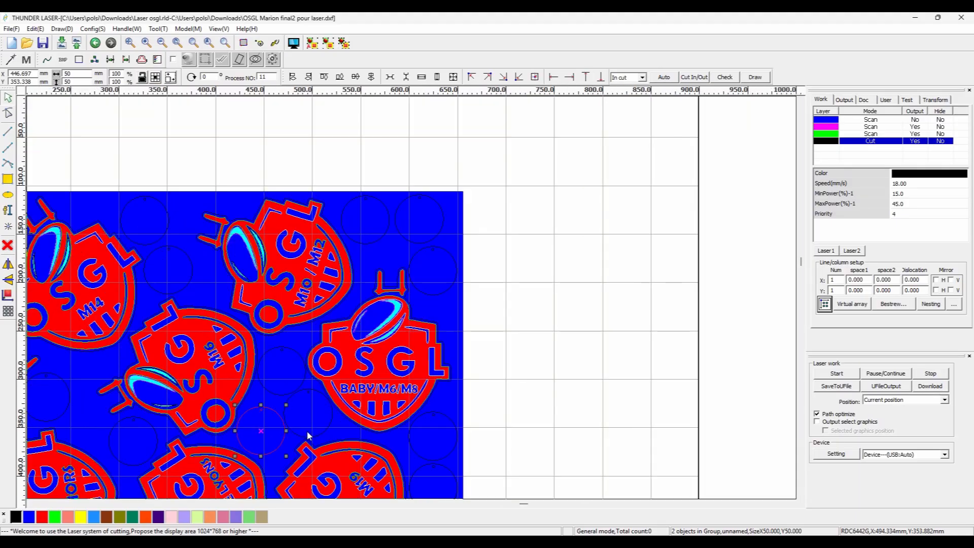
pyautogui.moveTo(419, 304); pyautogui.dragTo(498, 269)
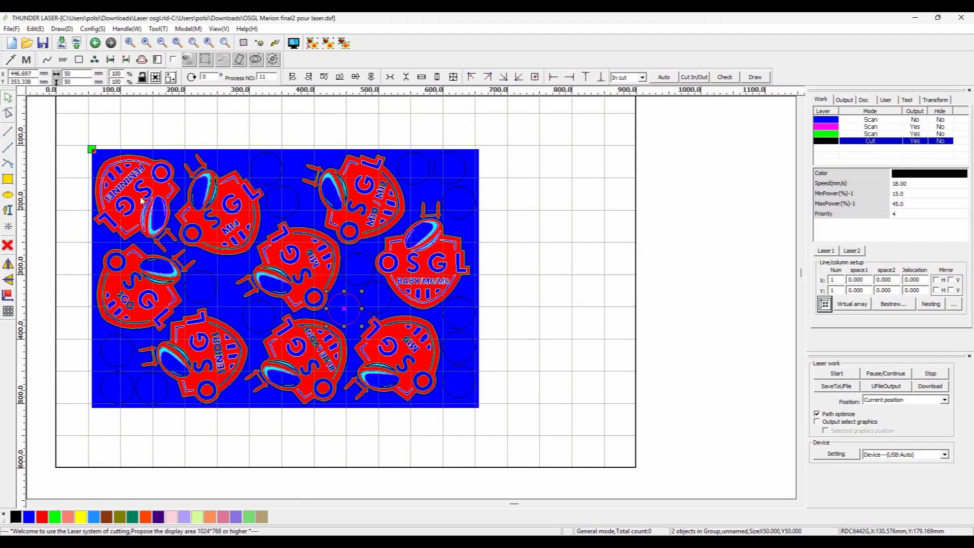
# Save the project.
pyautogui.click(11, 29)
pyautogui.click(37, 62)
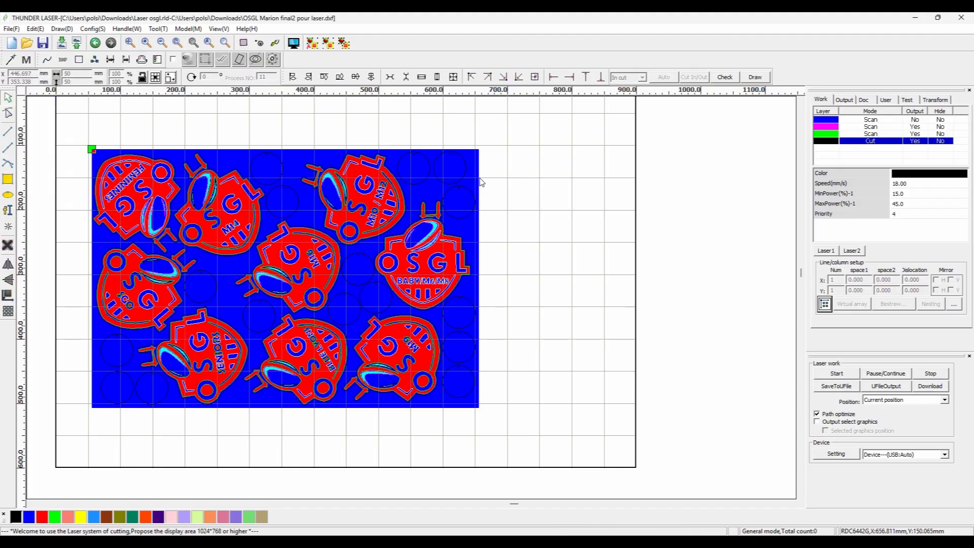
# Preview the engraving and cutting job.
pyautogui.click(470, 192)
pyautogui.click(293, 43)
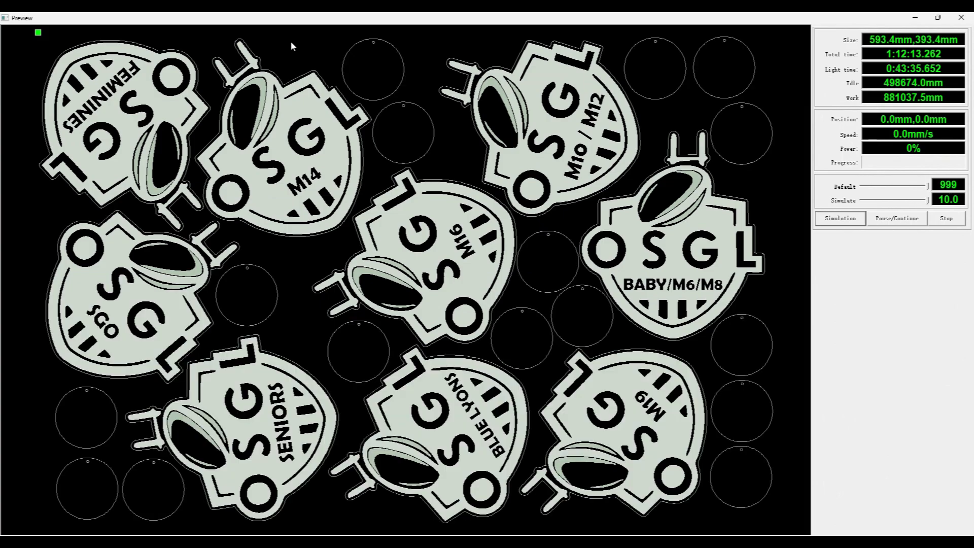
pyautogui.press('Escape')
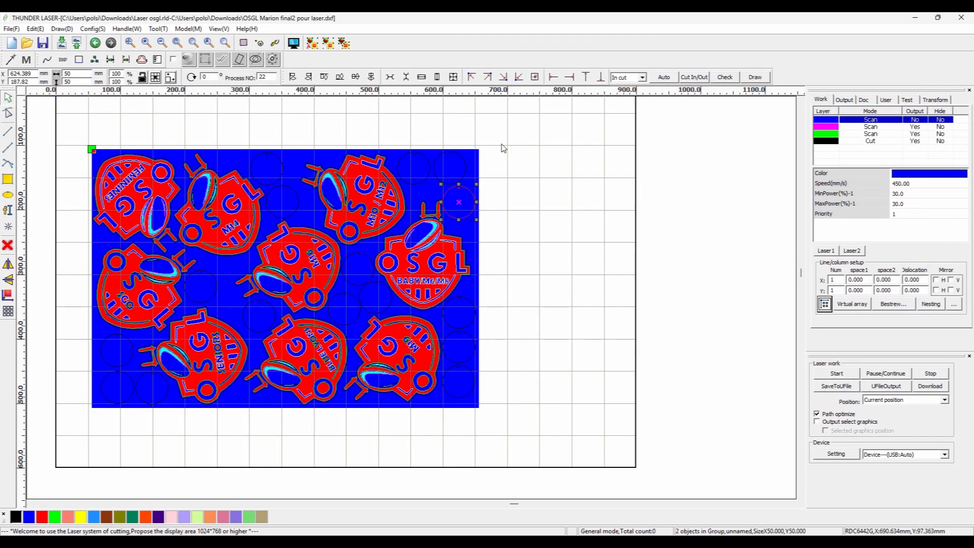
# Open and close the blue layer's parameters.
pyautogui.doubleClick(860, 121)
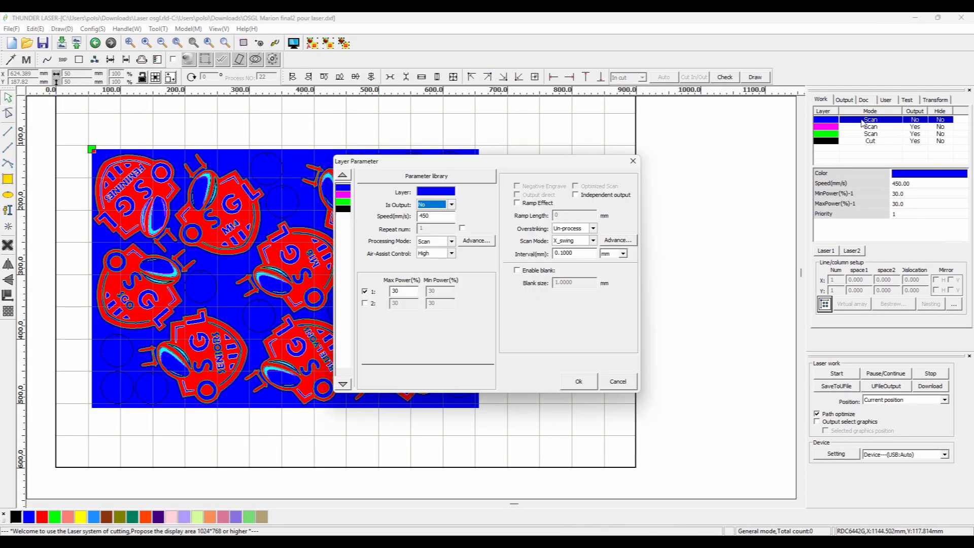
pyautogui.click(582, 384)
# Move the green layer above the magenta layer in processing order and confirm its parameters.
pyautogui.moveTo(846, 134); pyautogui.dragTo(868, 127)
pyautogui.doubleClick(873, 126)
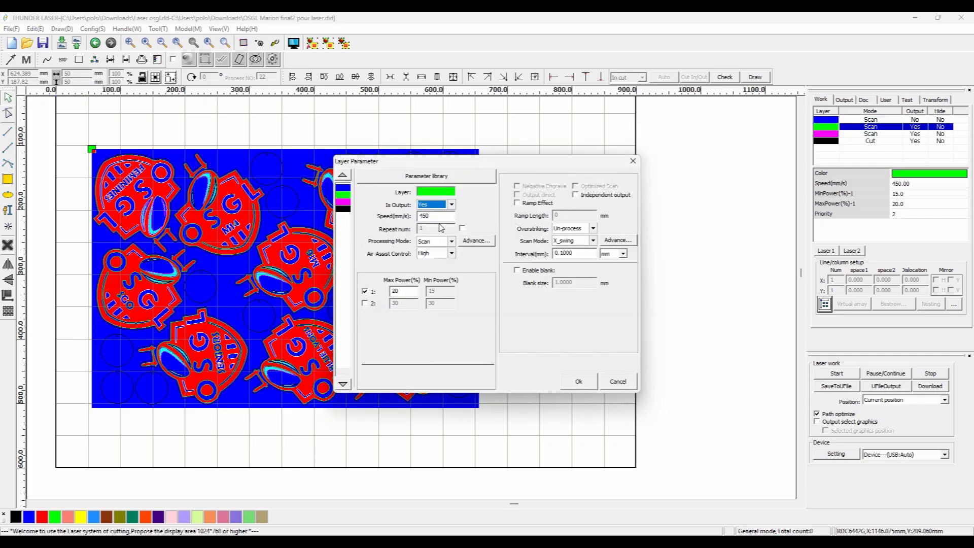
pyautogui.click(578, 381)
# Set the magenta layer's speed to 350 mm/s and max power to 25%, disabling the second laser power.
pyautogui.doubleClick(870, 133)
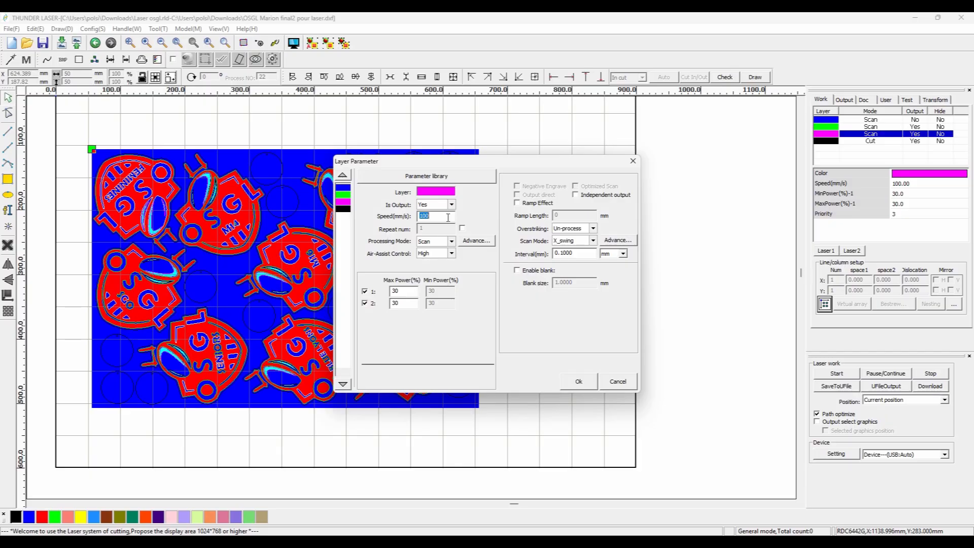
pyautogui.click(364, 303)
pyautogui.click(342, 195)
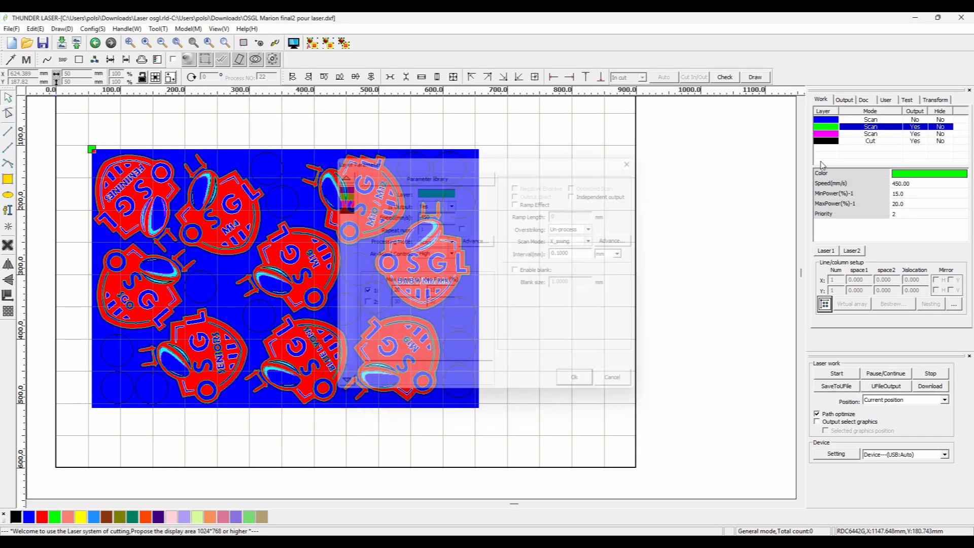
pyautogui.click(343, 201)
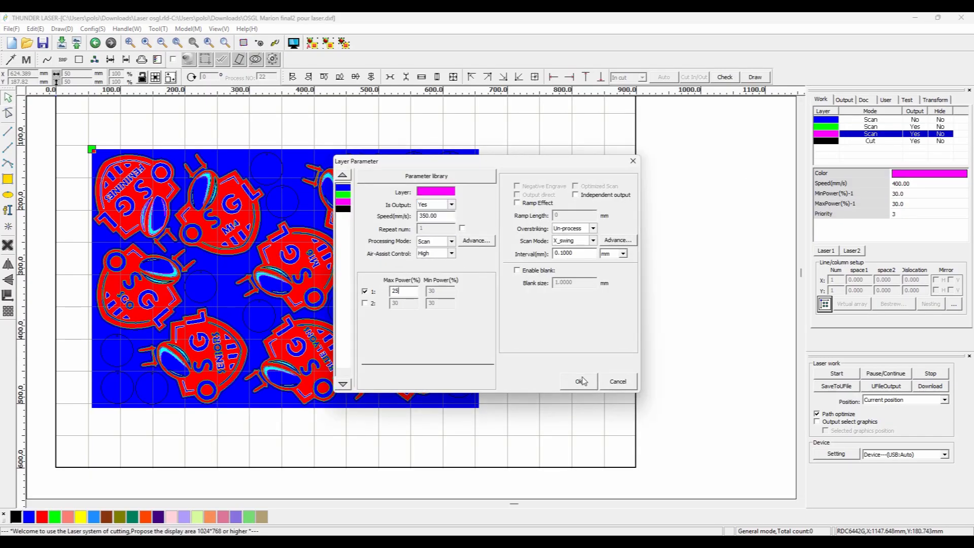
pyautogui.click(581, 384)
# Set the cut layer's speed to 12 mm/s.
pyautogui.doubleClick(870, 141)
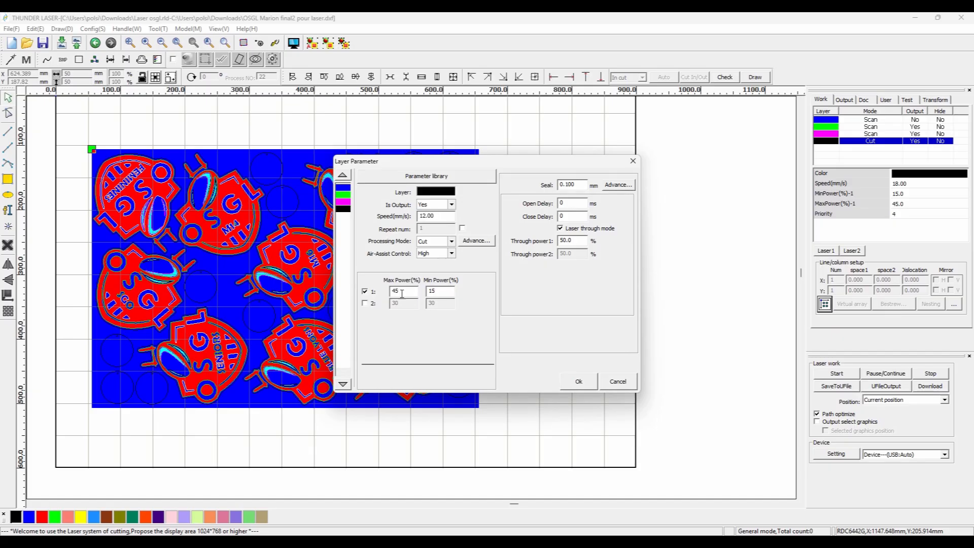
pyautogui.click(578, 381)
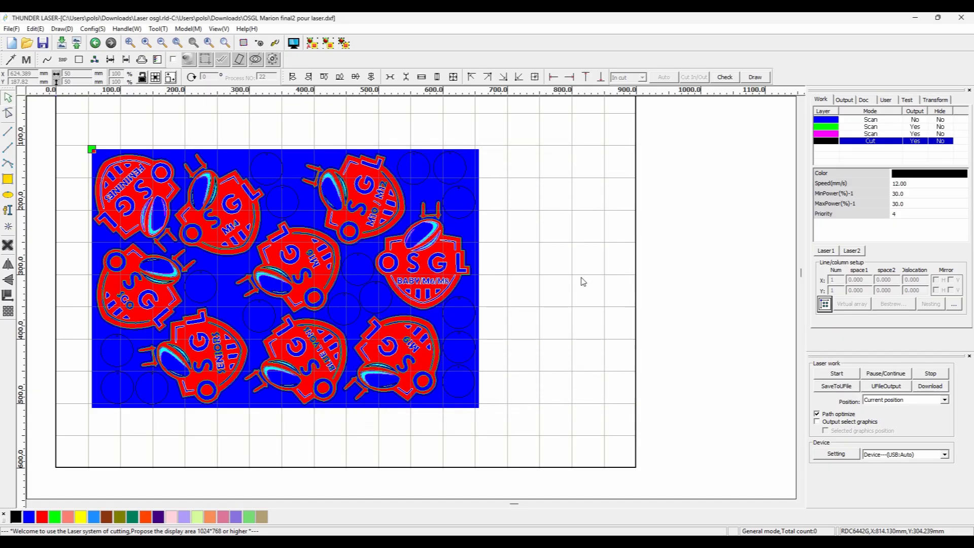
pyautogui.click(11, 29)
pyautogui.click(18, 89)
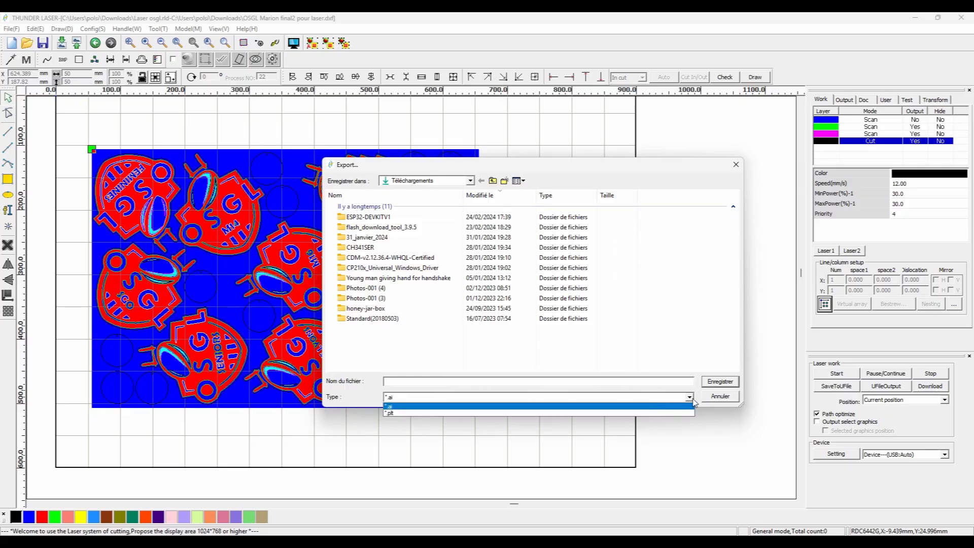
pyautogui.click(721, 396)
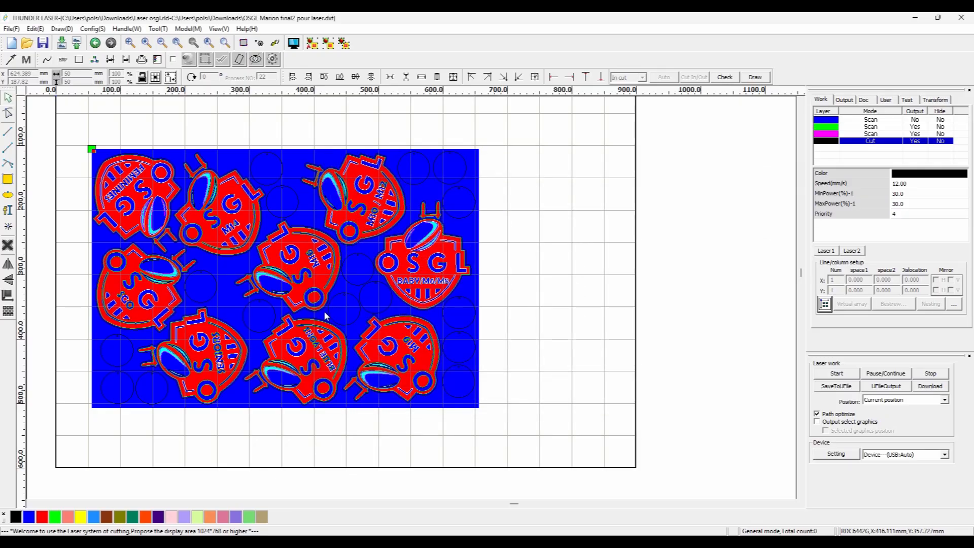